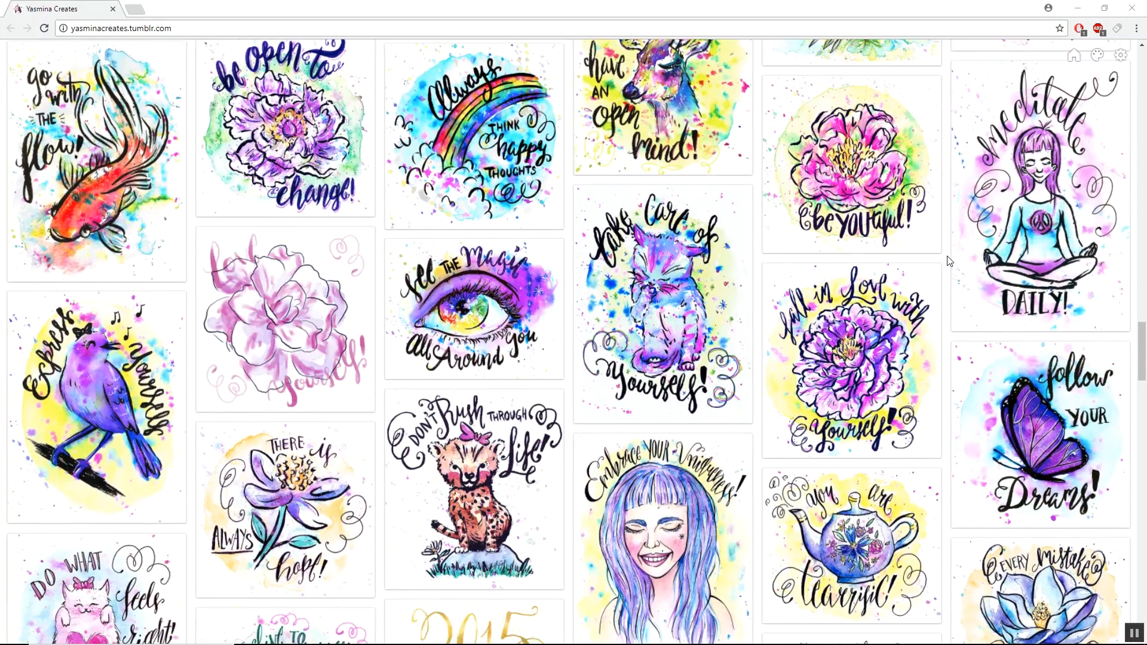
- Look through the gallery of watercolor illustrations on the Tumblr portfolio page
scroll(950, 261, "down", 5)
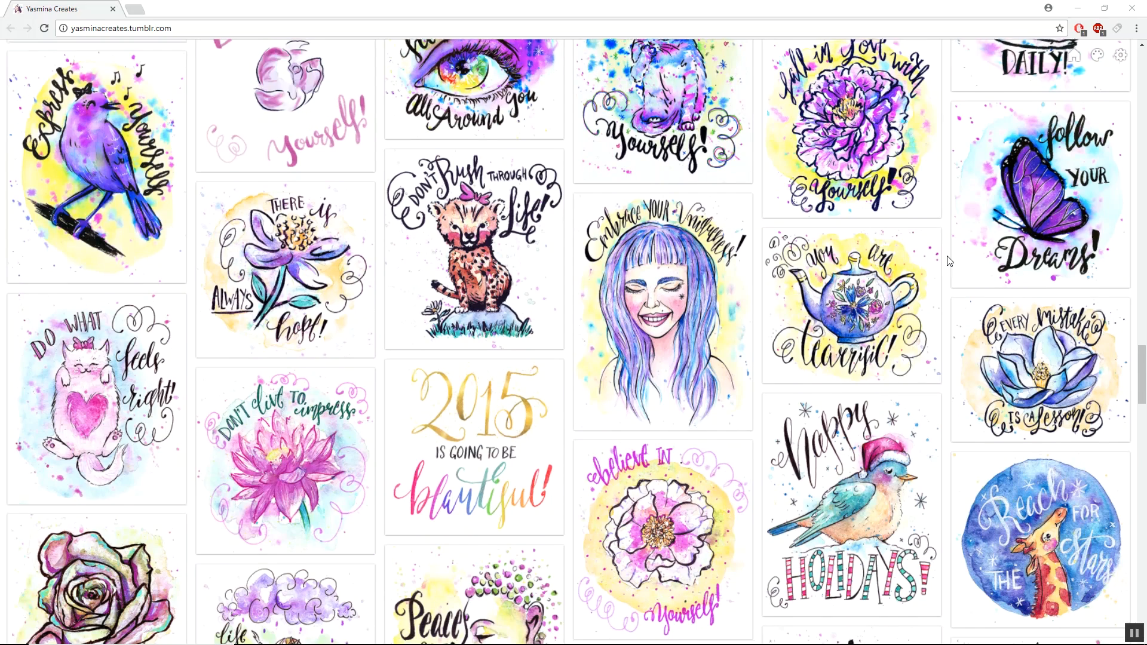
scroll(949, 261, "down", 5)
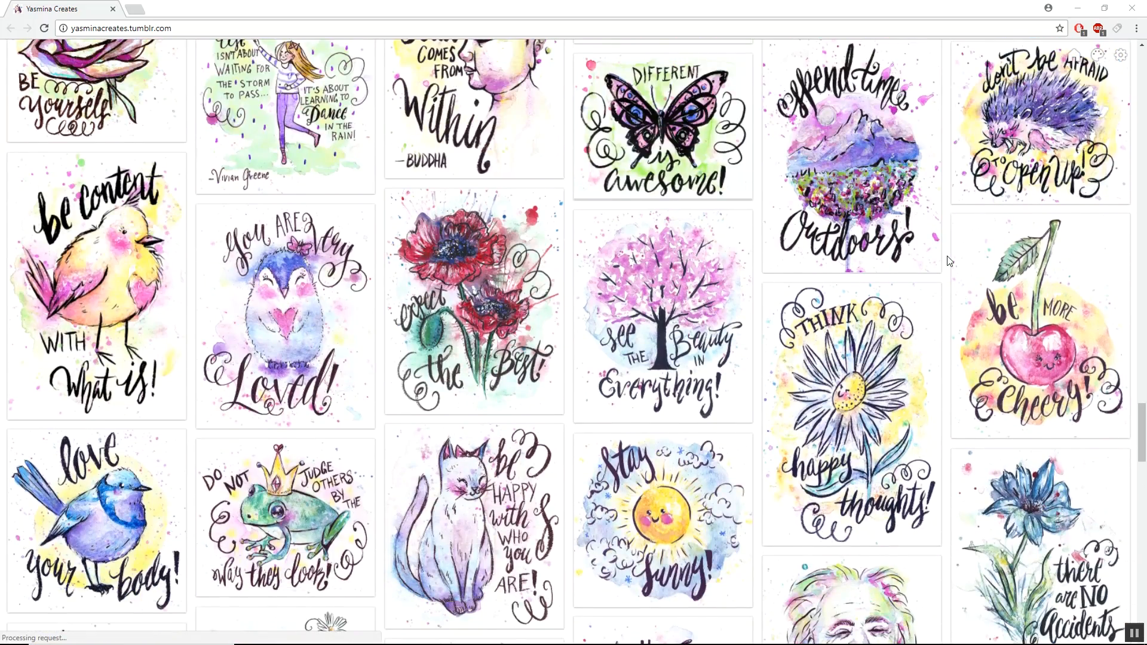
scroll(950, 261, "down", 7)
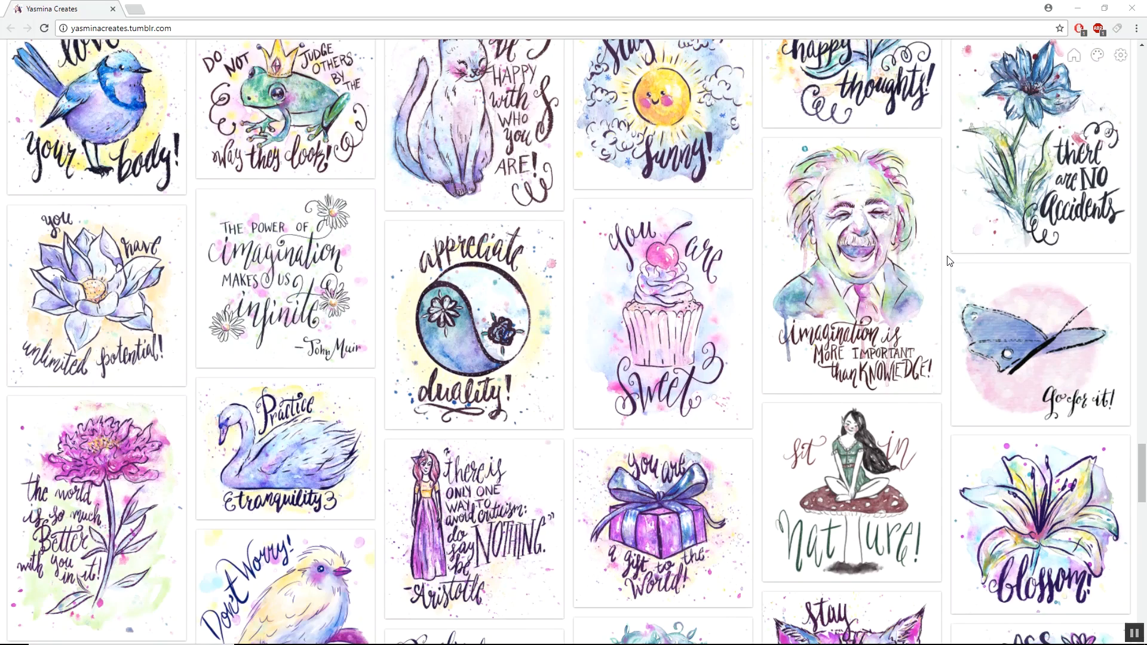
scroll(950, 261, "down", 6)
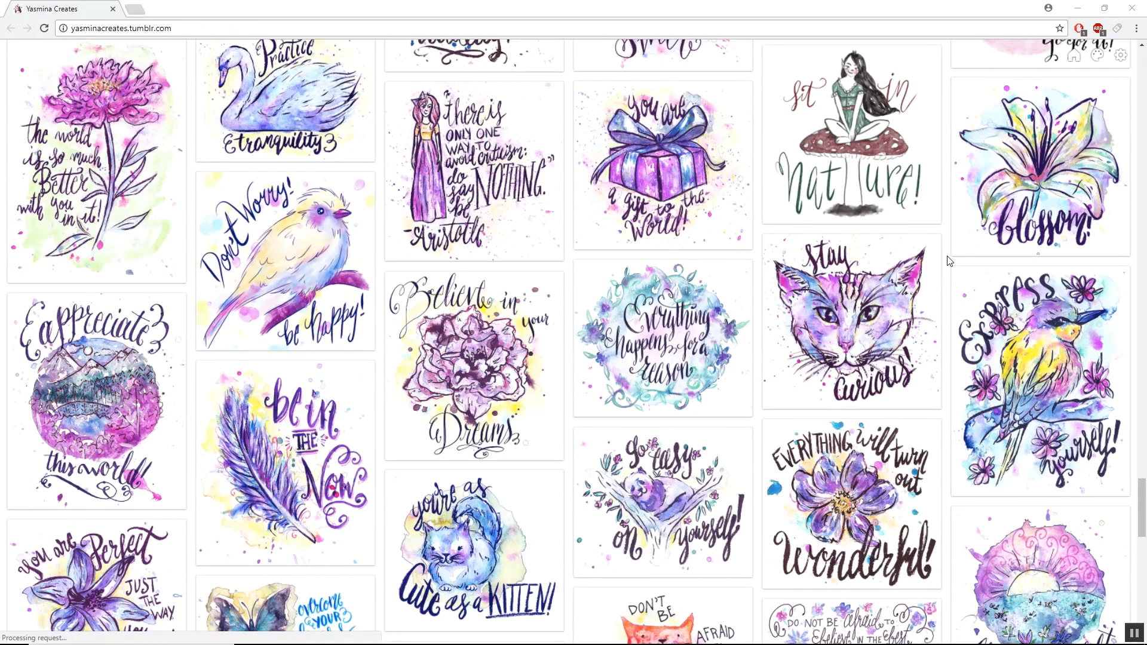
scroll(949, 261, "down", 6)
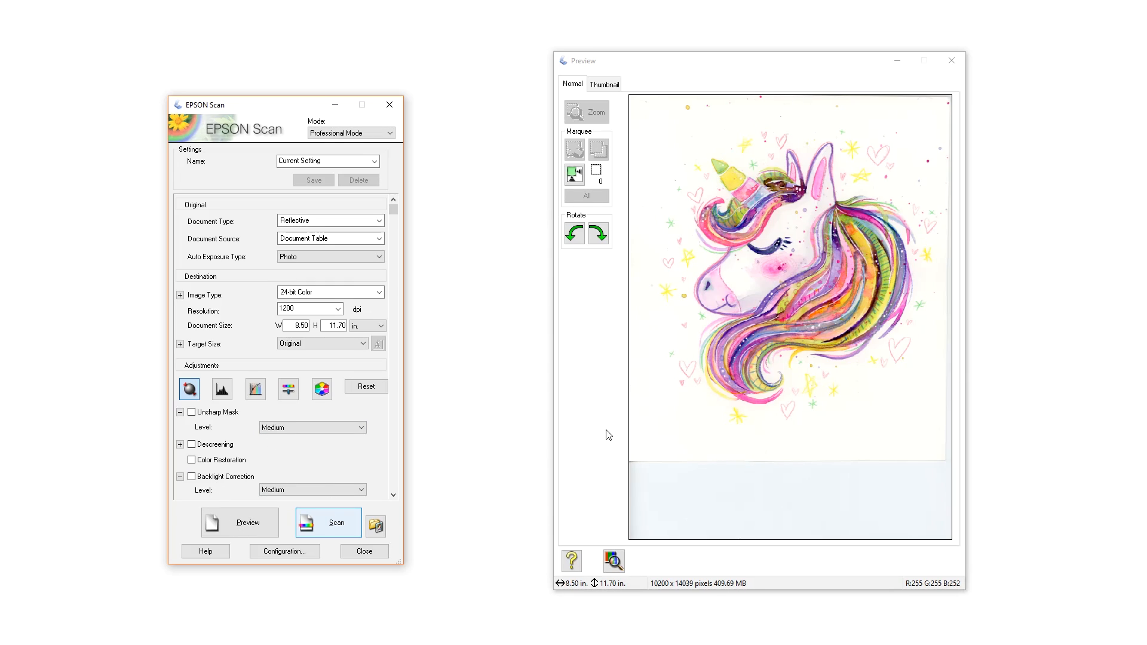
- In EPSON Scan, frame the unicorn painting with a marquee of about 8.20 × 9.15 in and delete the extra marquee drawn below it
left_click_drag(635, 109, 946, 457)
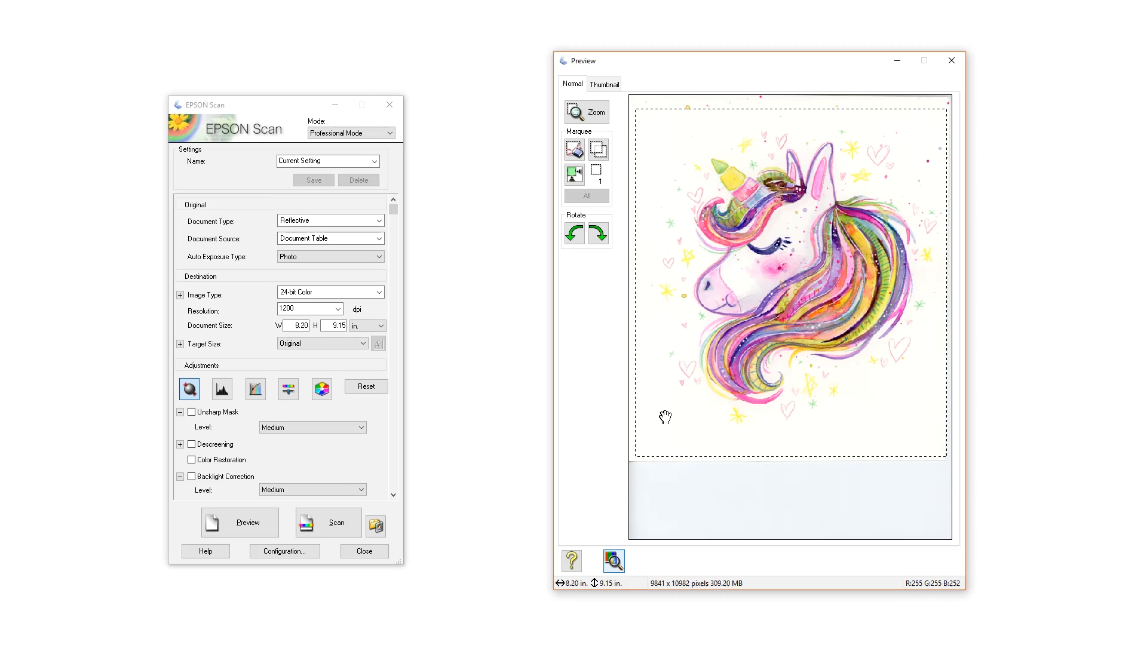
left_click_drag(781, 517, 692, 426)
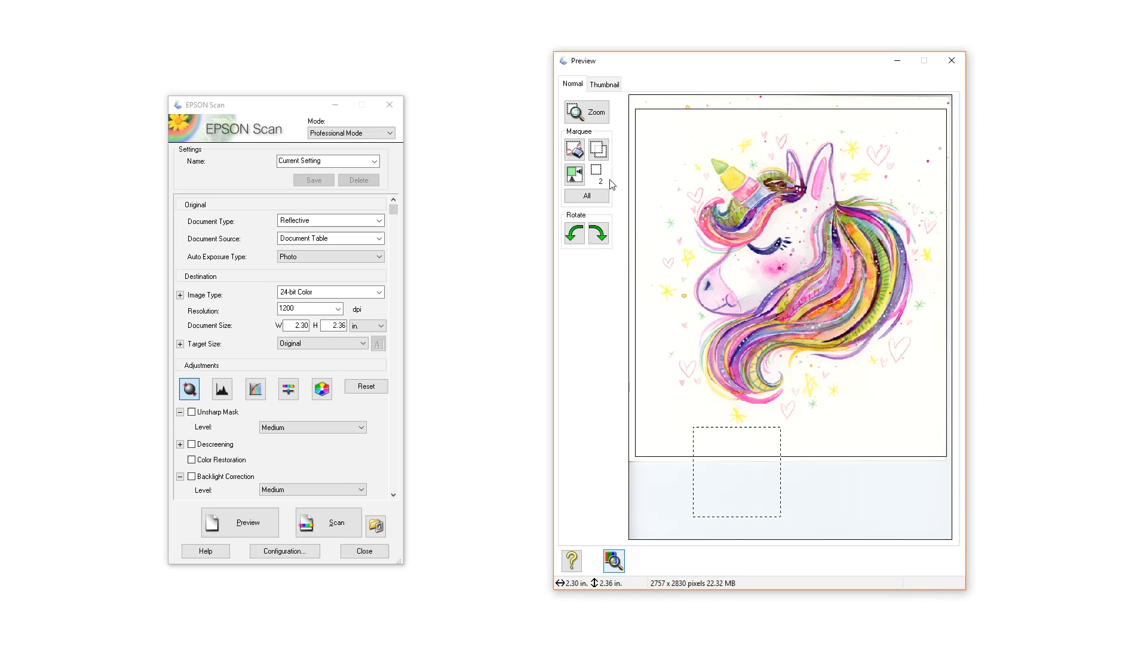
left_click(573, 150)
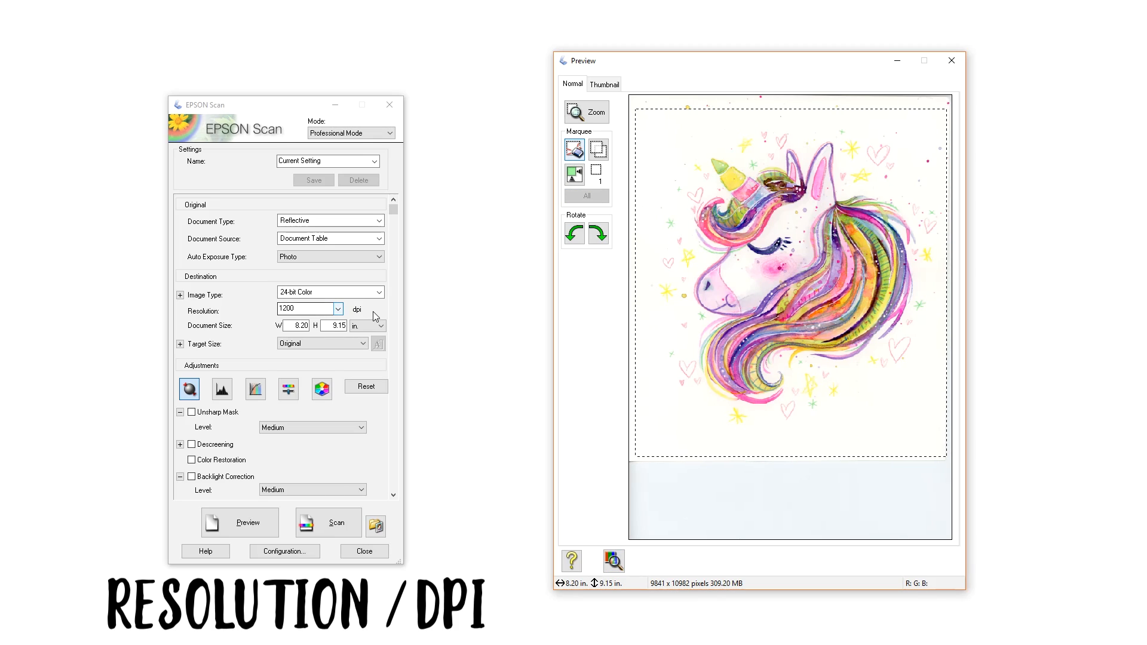
- Set the scan resolution to 1200 dpi
left_click(339, 310)
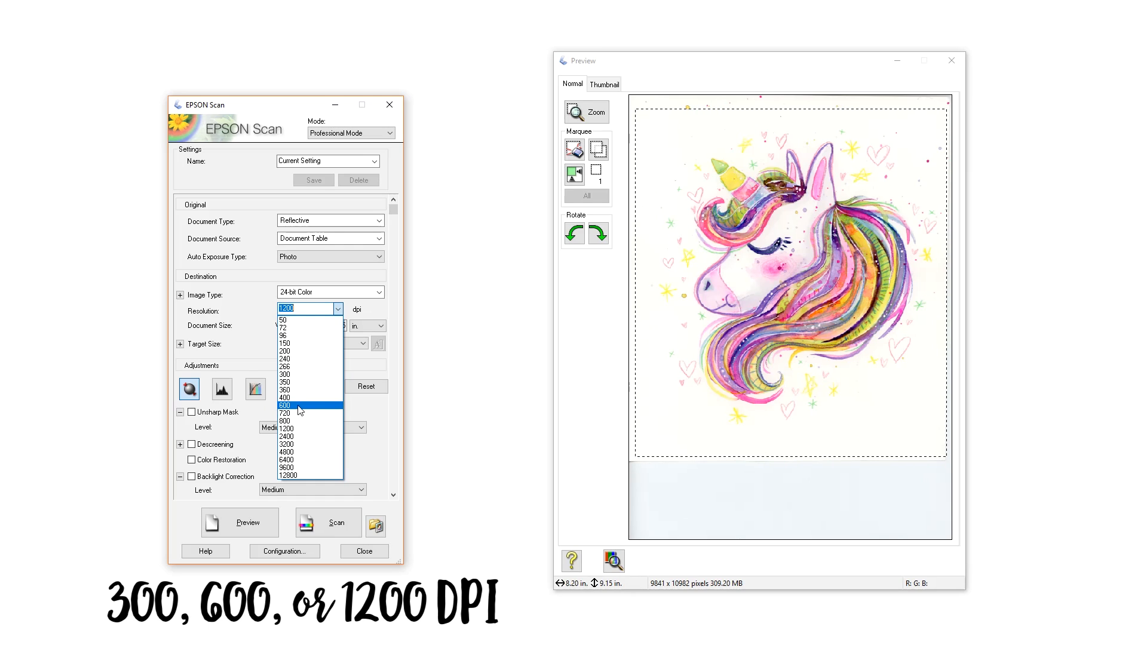
left_click(318, 429)
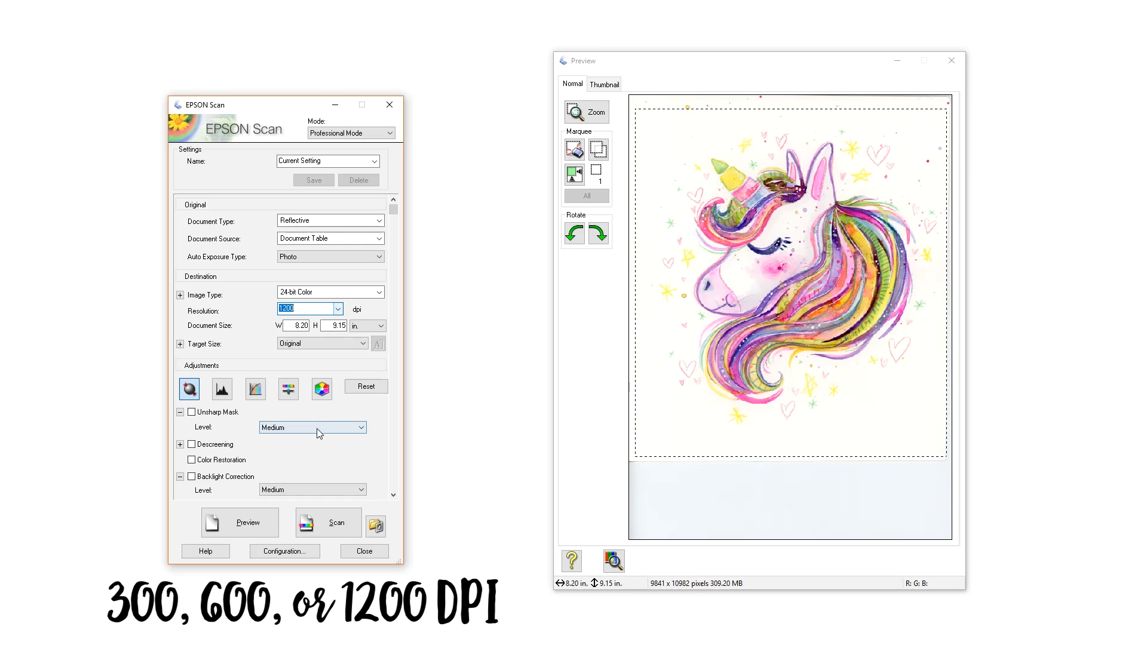
left_click(308, 309)
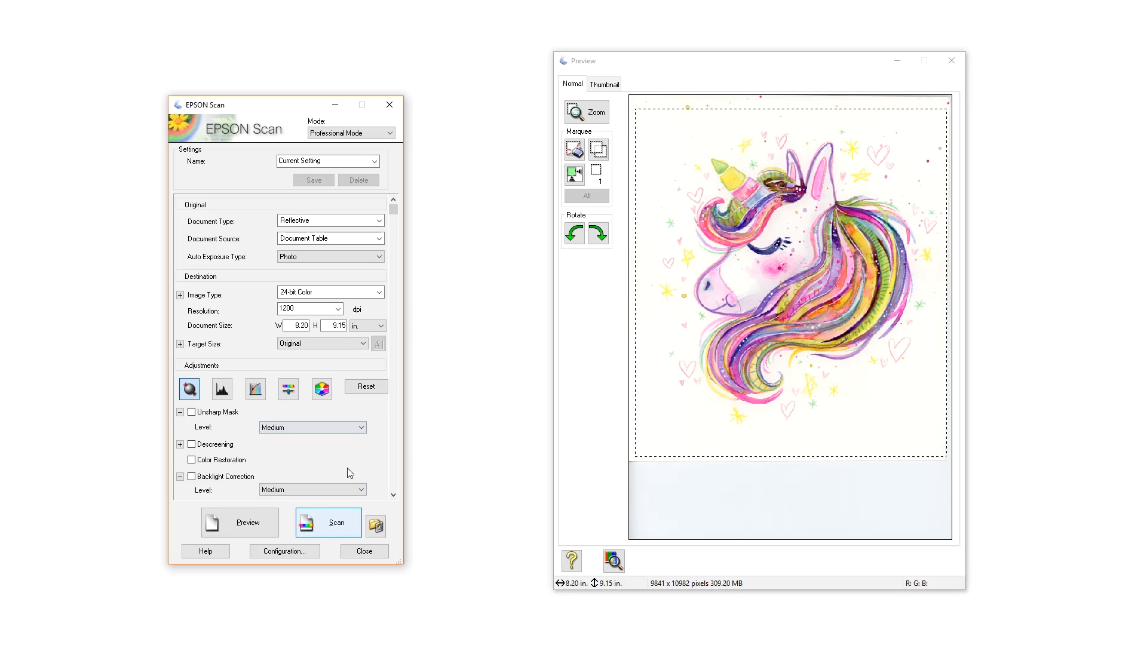
- Start the scan of the unicorn painting and save it in TIFF (*.tif) format
left_click(337, 526)
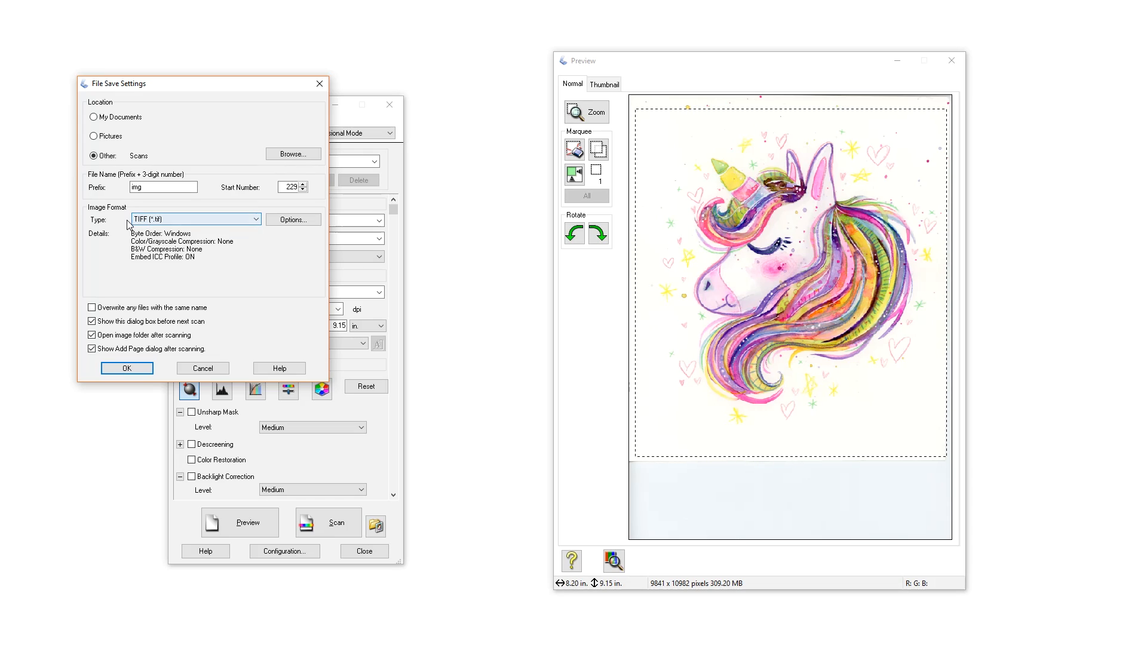
left_click(230, 225)
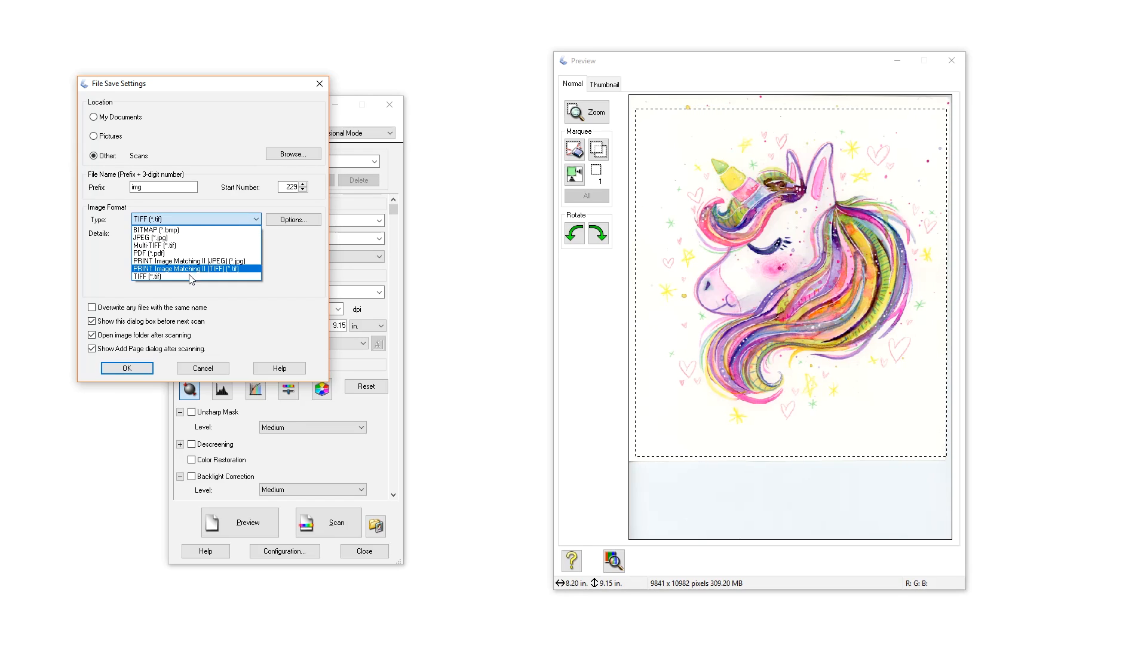
left_click(193, 279)
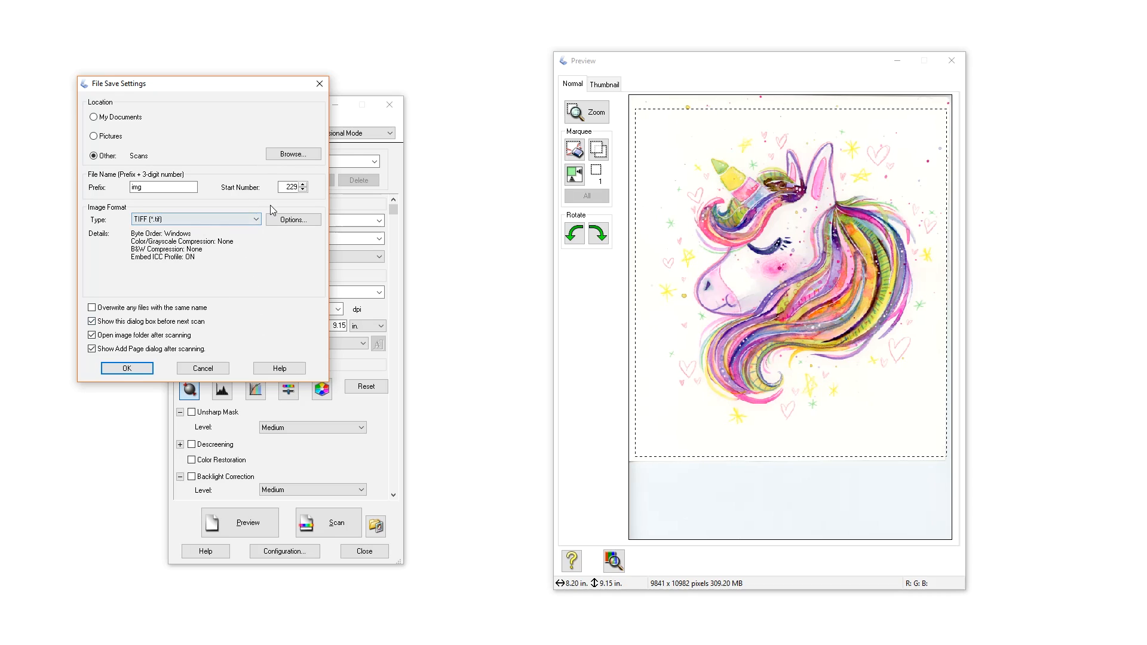
left_click(126, 368)
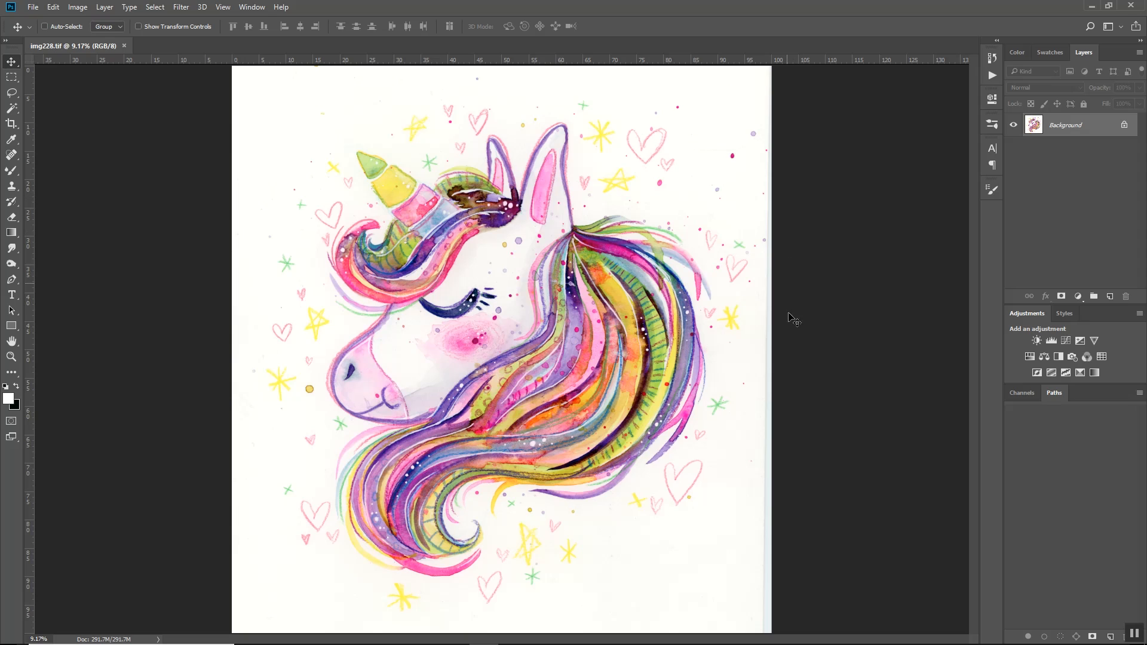
- Switch to Photoshop and examine the scanned unicorn image img228.tif at 100% zoom
left_click(11, 357)
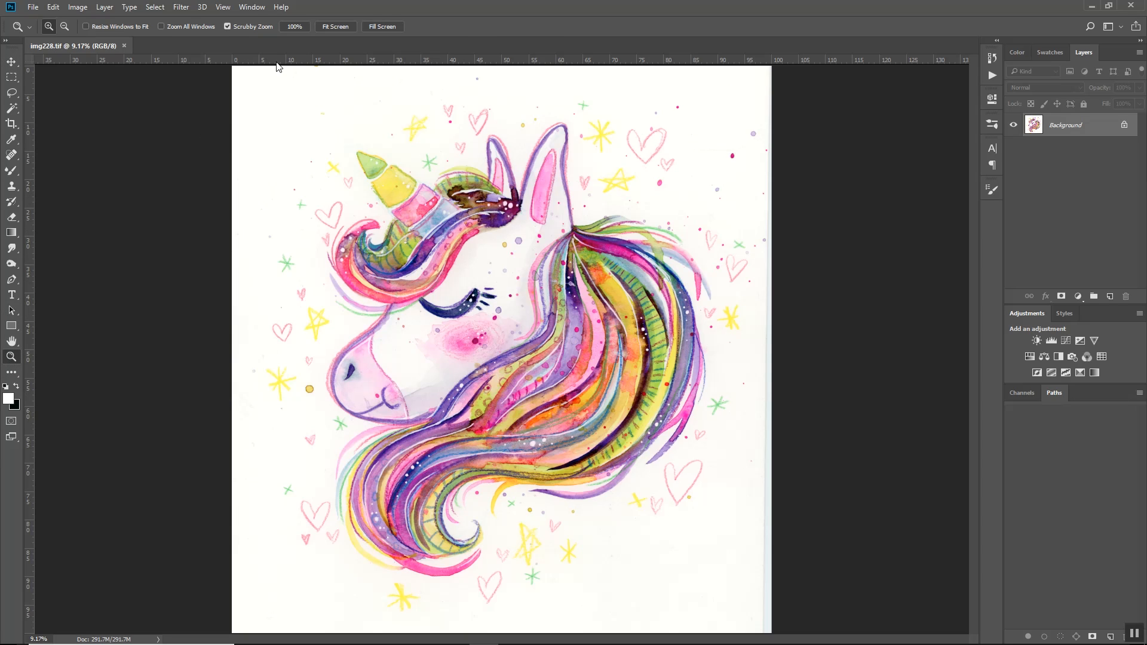
left_click(289, 29)
left_click_drag(973, 349, 993, 311)
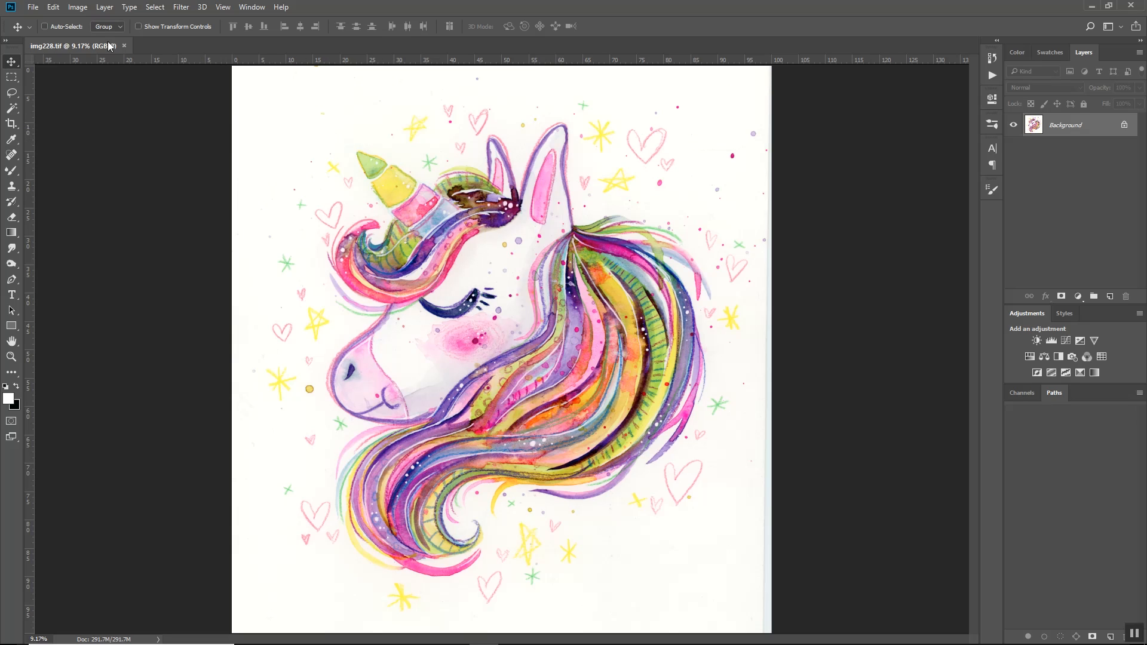
- Apply a Curves adjustment that sets the white point by sampling the paper background around the unicorn's horn and ears
left_click(79, 8)
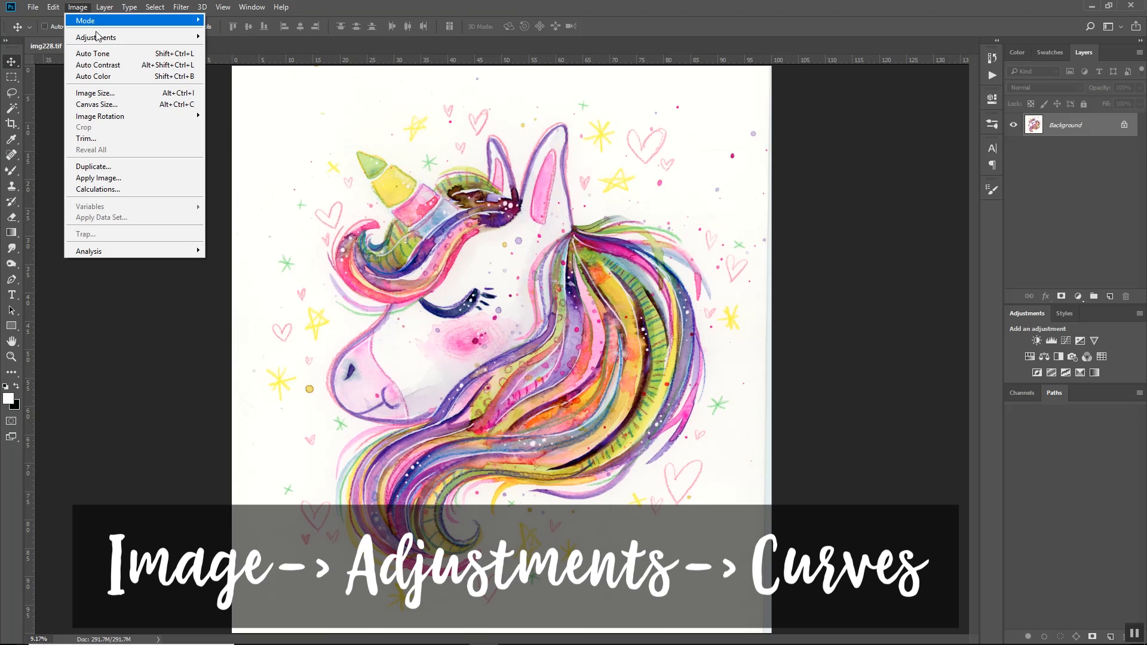
mouse_move(101, 39)
left_click(260, 60)
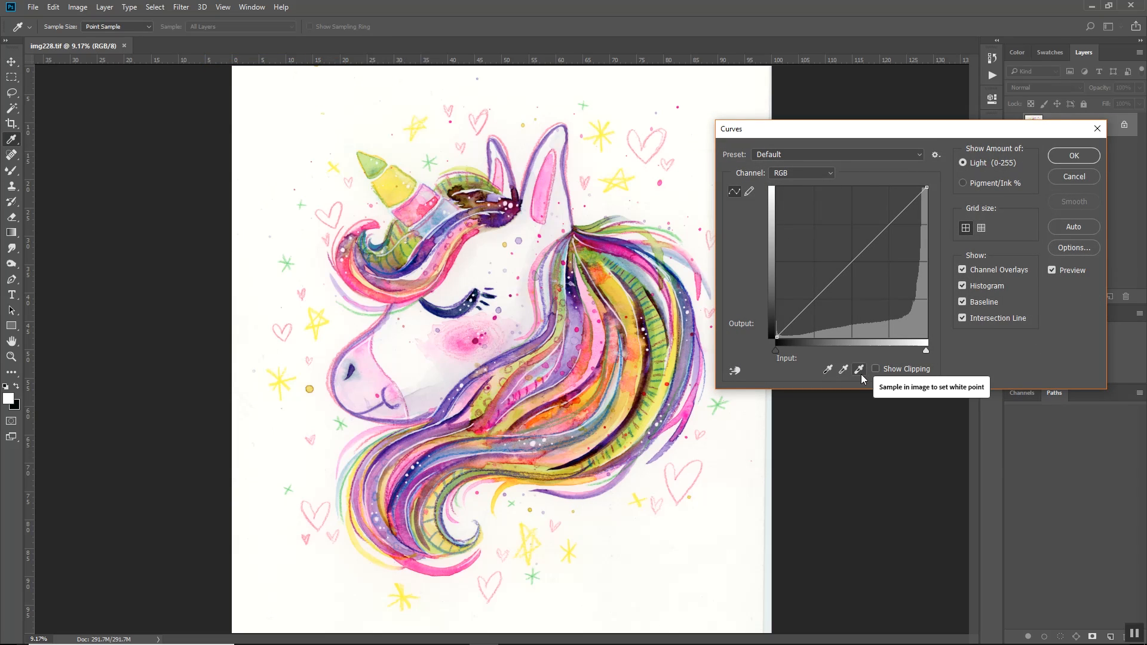
left_click(860, 374)
left_click(388, 138)
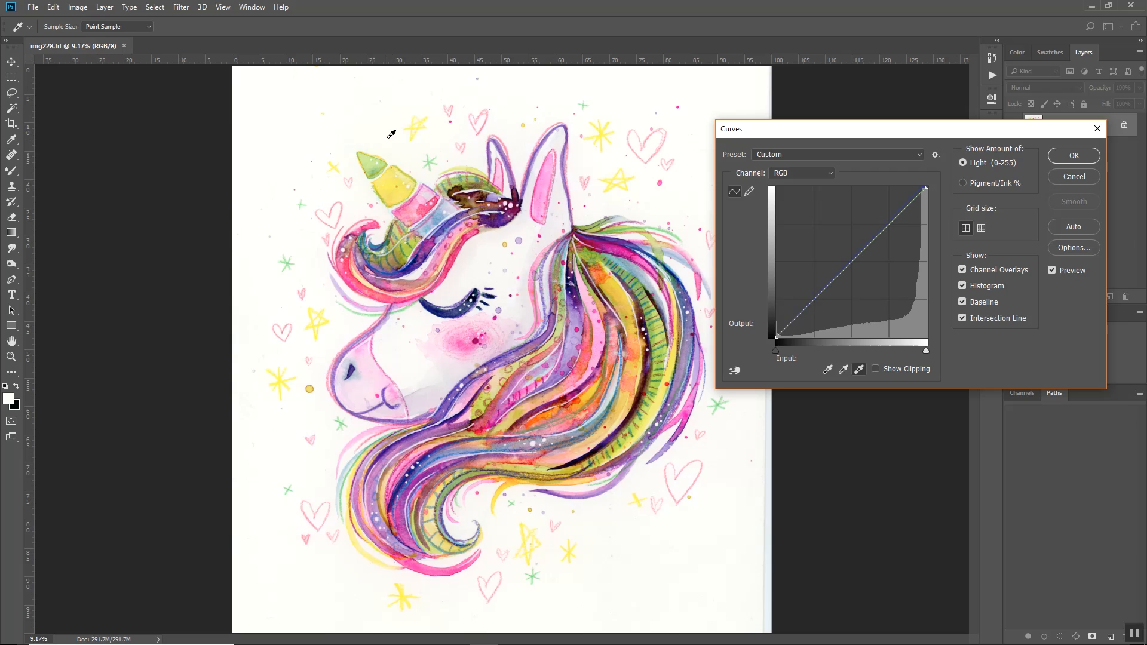
left_click(404, 164)
left_click(428, 177)
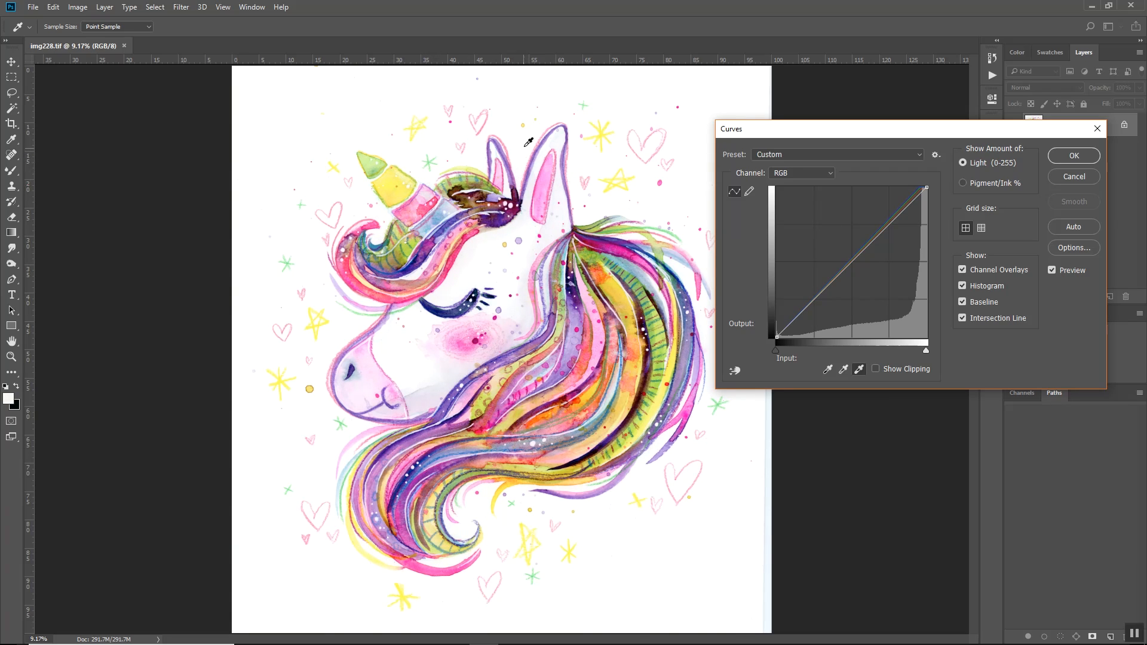
left_click(484, 167)
left_click(484, 165)
left_click(826, 371)
left_click(1051, 156)
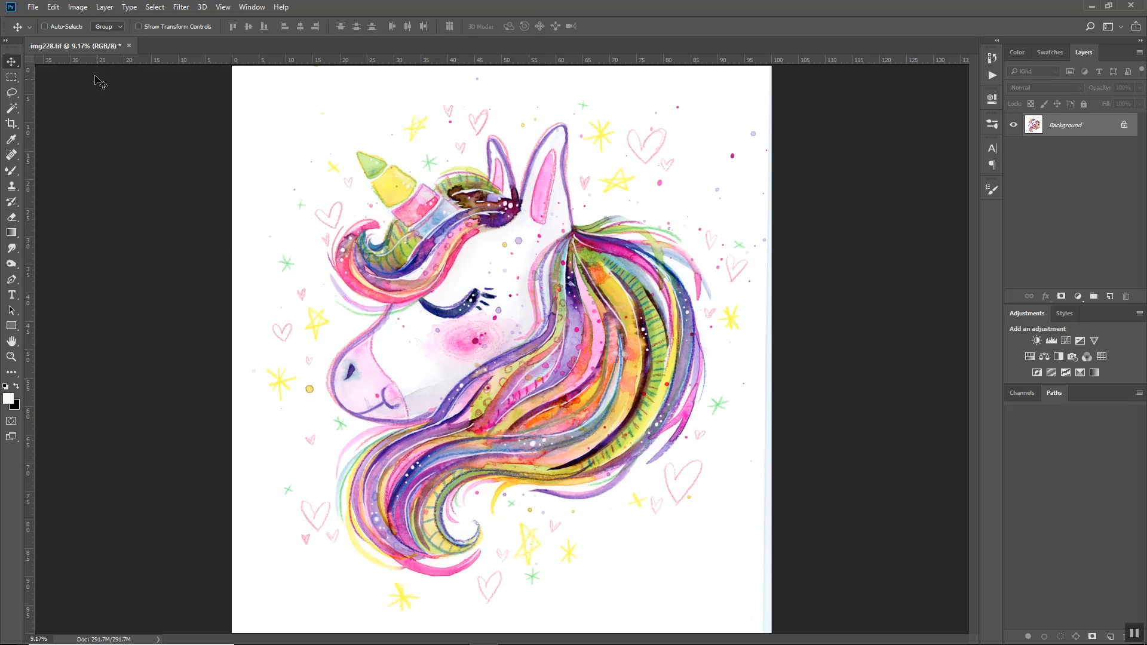
- Try a Levels adjustment with the shadow input at 15 on the unicorn image and reset it
left_click(78, 7)
mouse_move(87, 23)
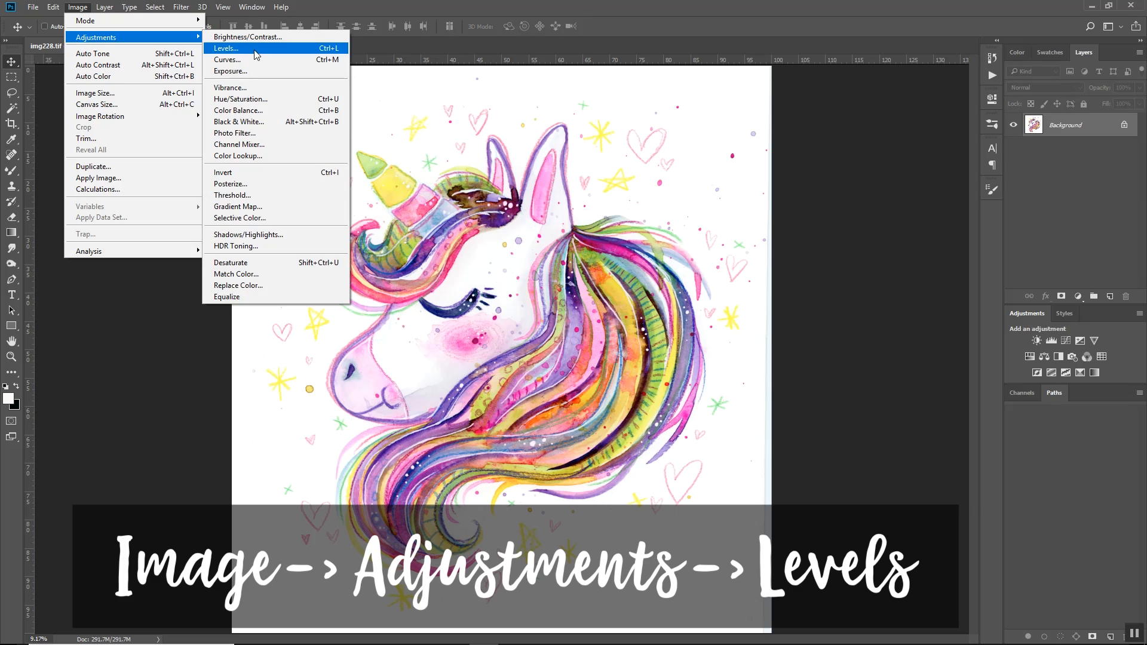
left_click(256, 54)
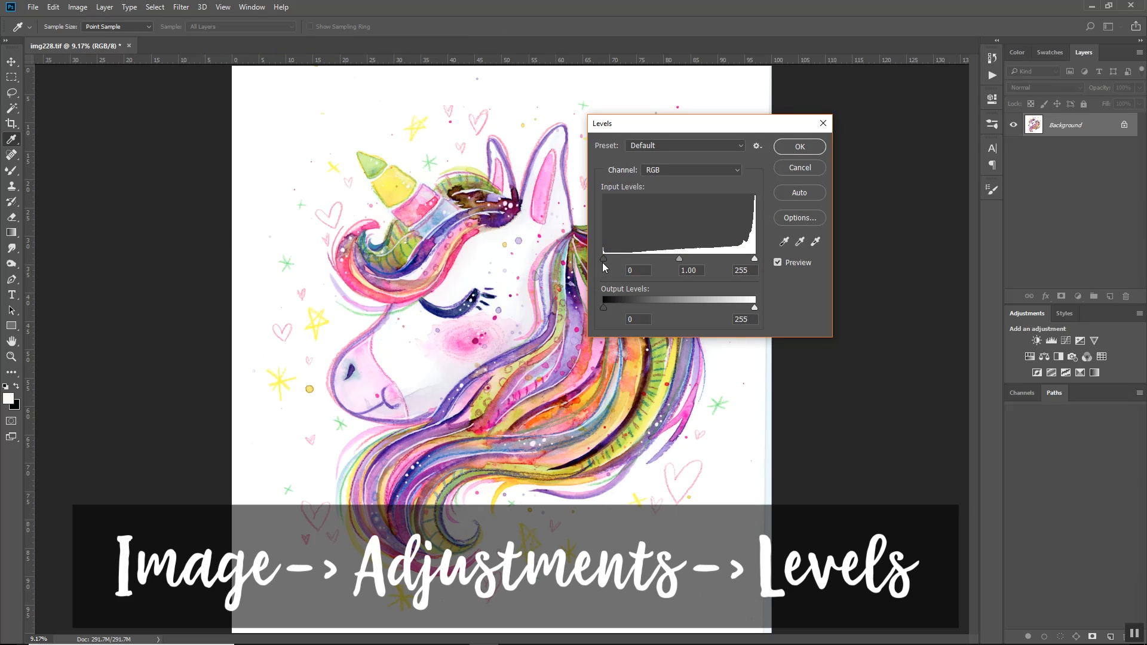
left_click_drag(609, 264, 613, 264)
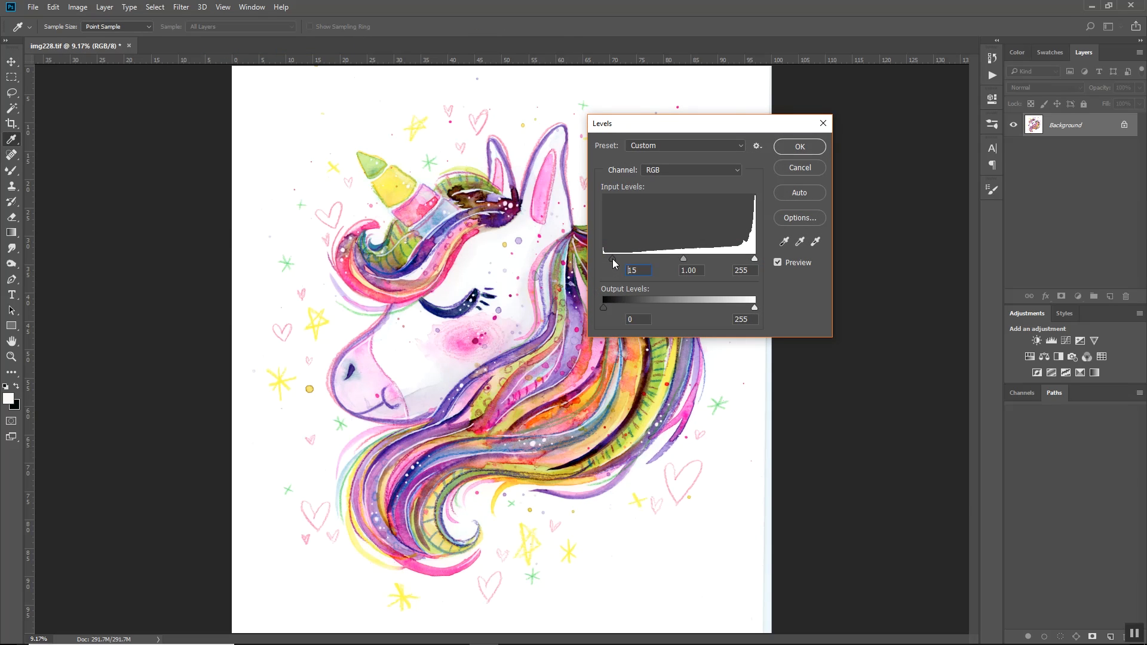
left_click(754, 259)
left_click(799, 167, "alt")
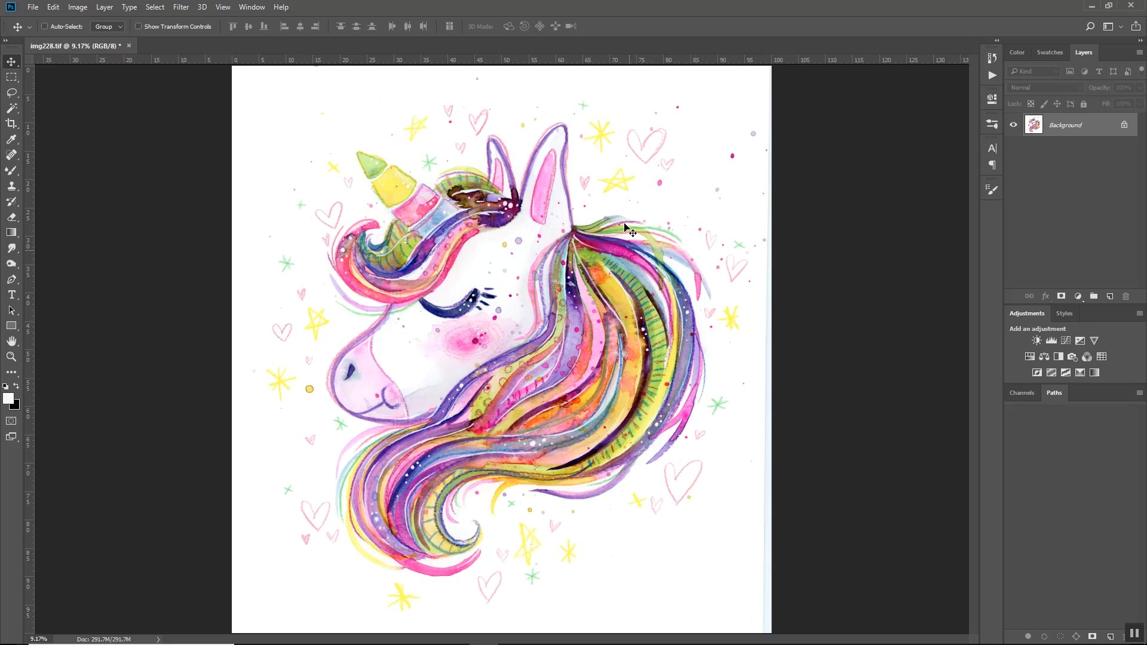
- Apply a gentle Curves adjustment on the RGB channel using two midtone points, one at about input 153 and output 149
left_click(78, 7)
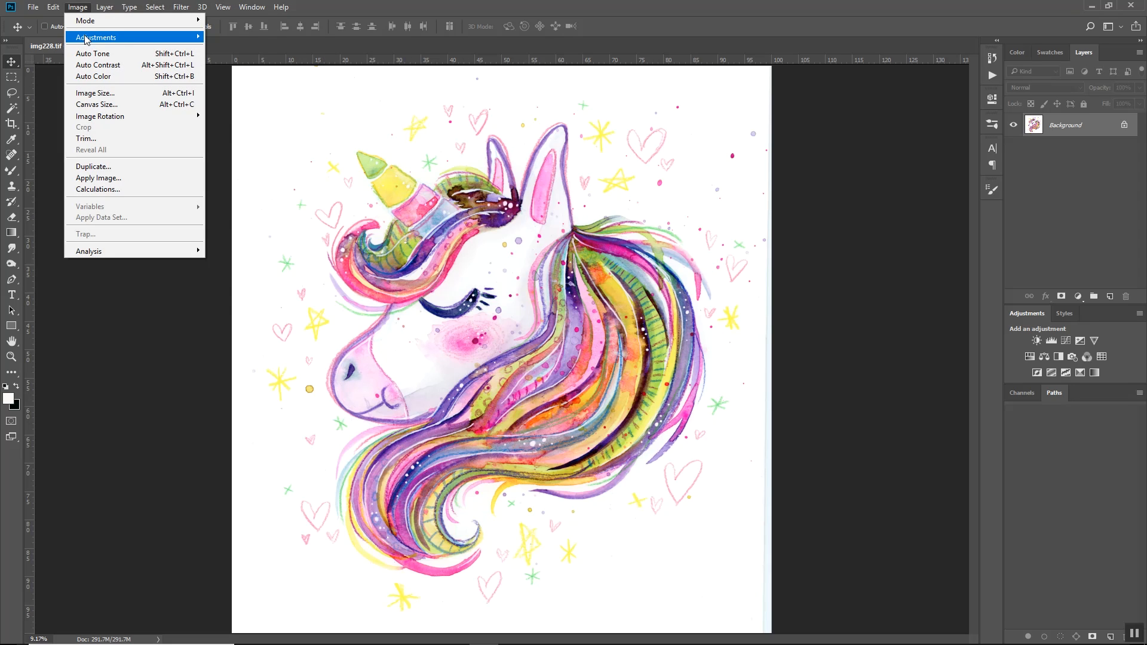
mouse_move(86, 39)
left_click(260, 64)
left_click_drag(848, 276, 863, 259)
mouse_move(860, 257)
left_mouse_down()
mouse_move(866, 265)
mouse_move(854, 245)
mouse_move(856, 265)
mouse_move(869, 250)
left_mouse_up()
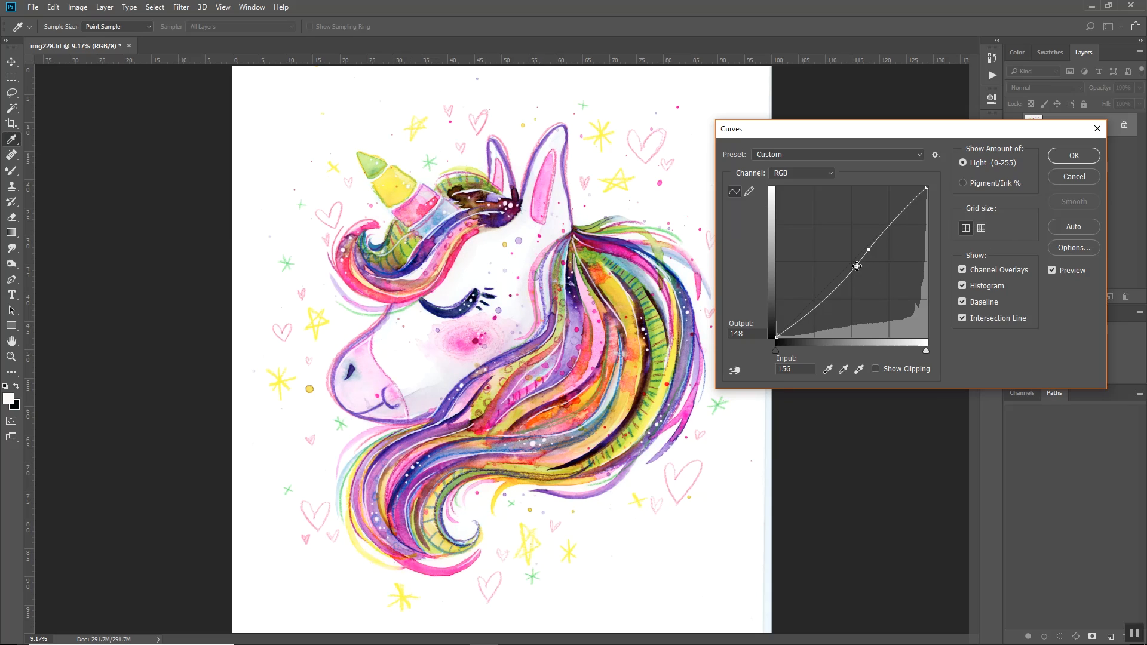
left_click_drag(869, 250, 868, 251)
left_click(1073, 156)
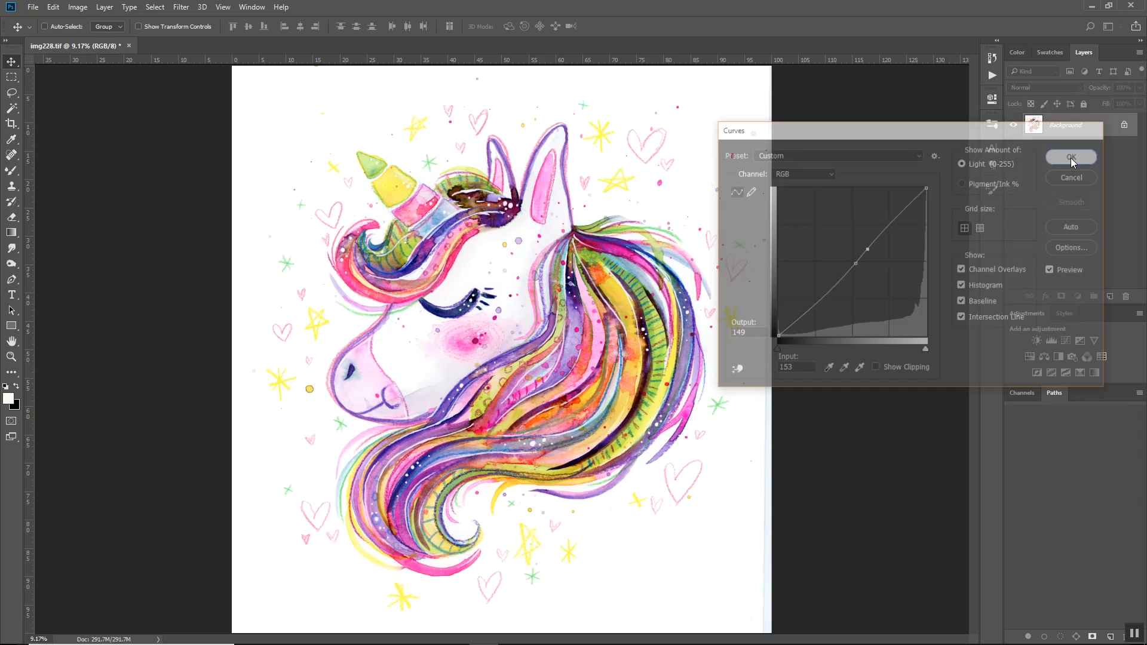
- Apply a Hue/Saturation adjustment to the unicorn image, keeping the hue at 0 and fine-tuning the master saturation
left_click(79, 7)
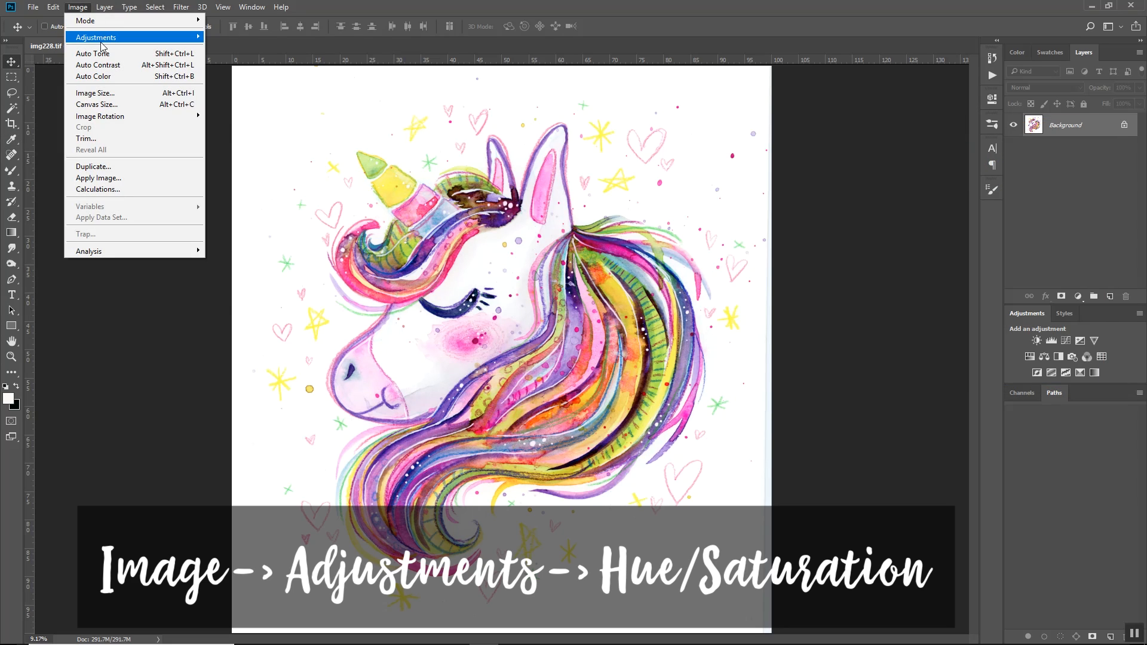
mouse_move(105, 38)
left_click(283, 104)
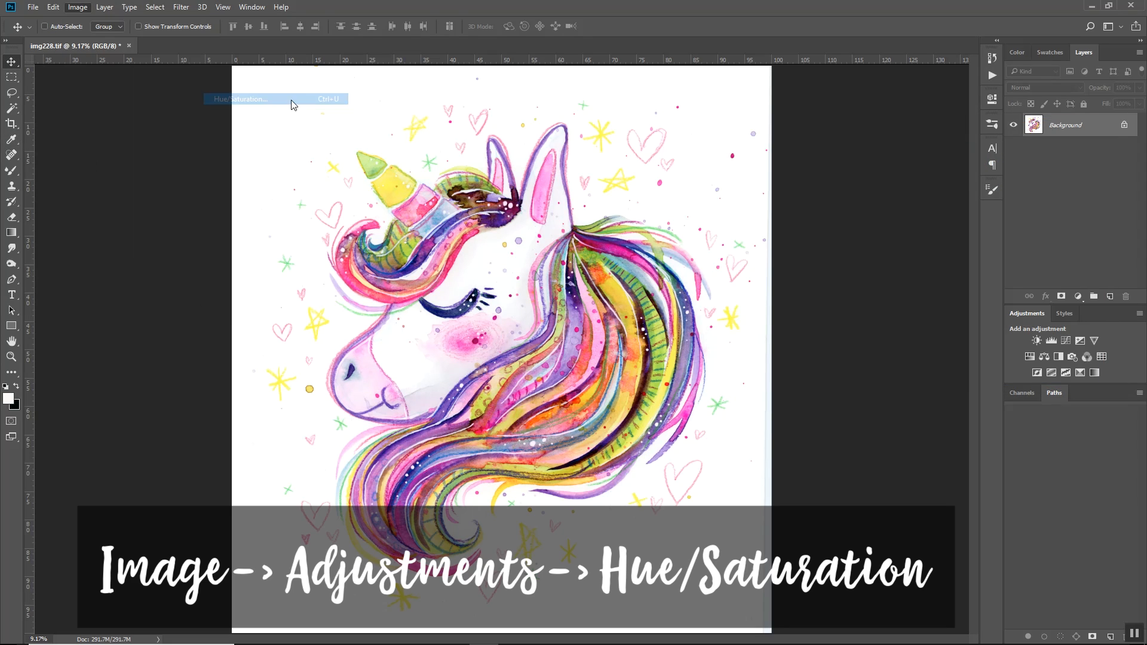
mouse_move(867, 214)
left_mouse_down()
mouse_move(854, 217)
mouse_move(941, 219)
mouse_move(780, 226)
mouse_move(866, 222)
left_mouse_up()
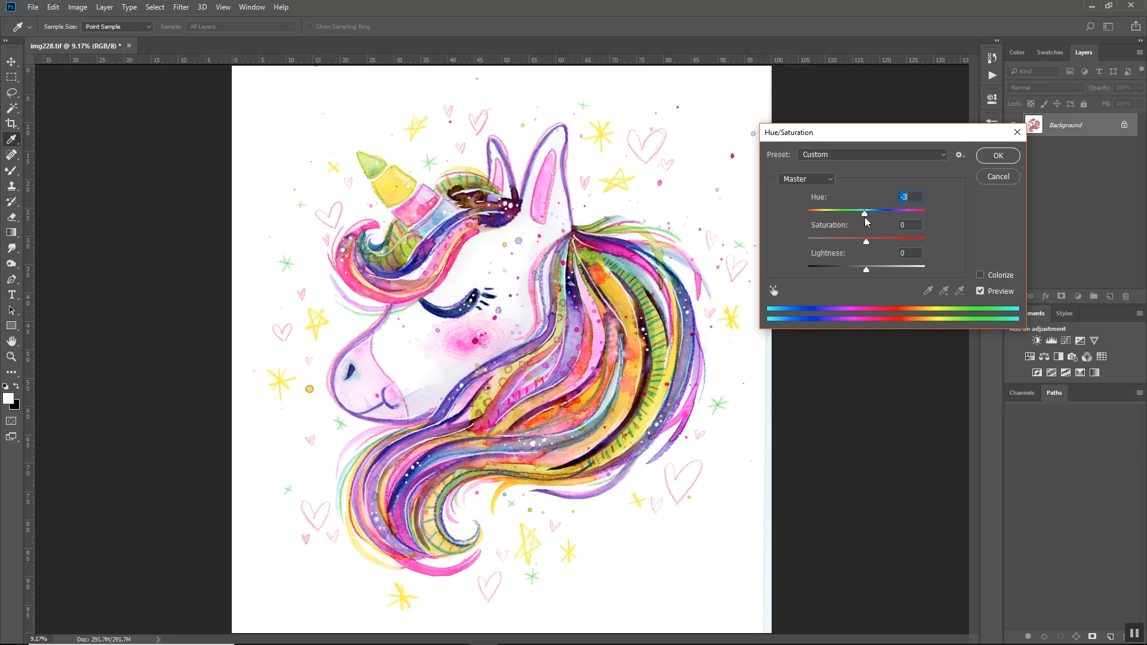
type("0")
mouse_move(866, 245)
left_mouse_down()
mouse_move(880, 242)
mouse_move(865, 244)
left_mouse_up()
left_click(1009, 157)
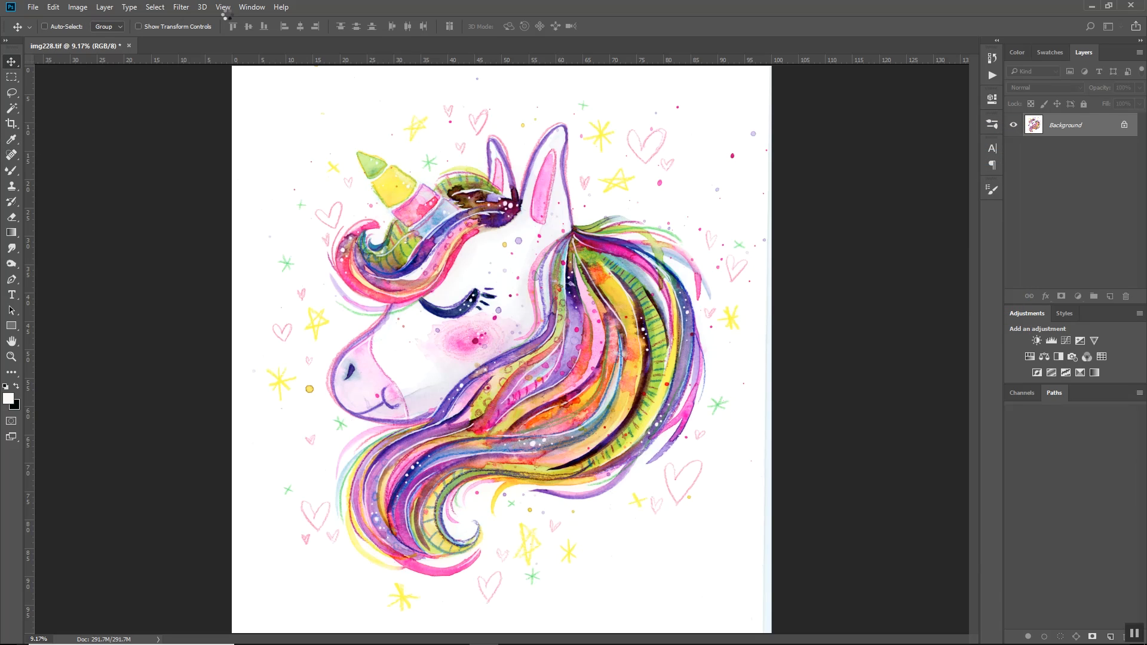
- Apply a Color Balance adjustment to the unicorn image, shifting the midtones toward cyan and green and adjusting the shadows as well
left_click(80, 7)
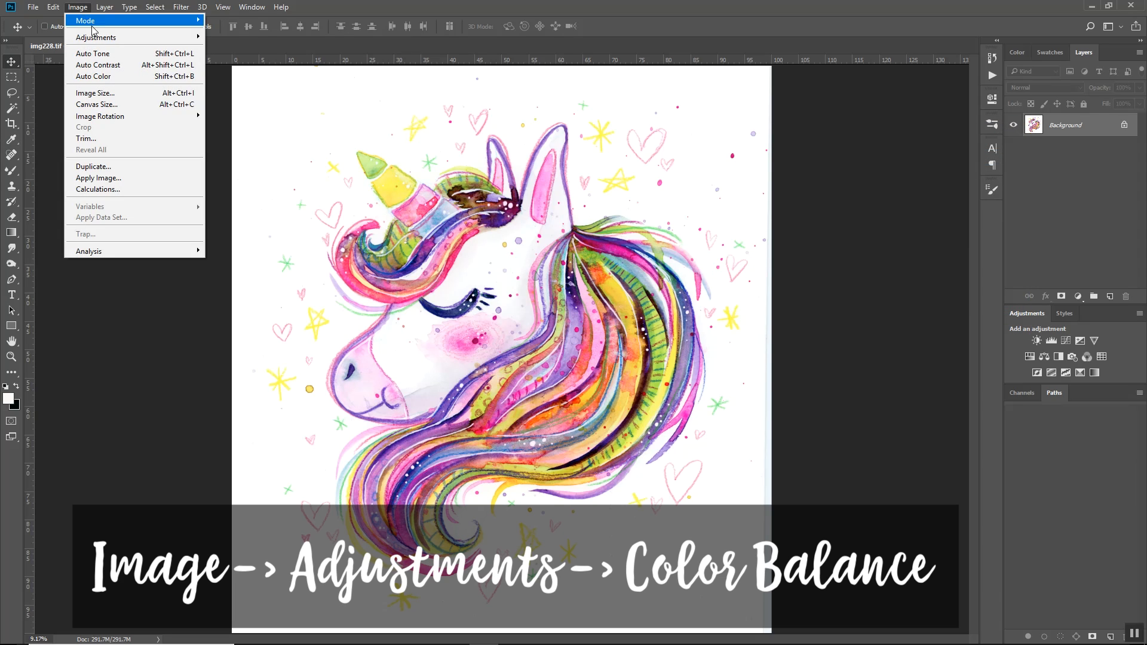
mouse_move(120, 37)
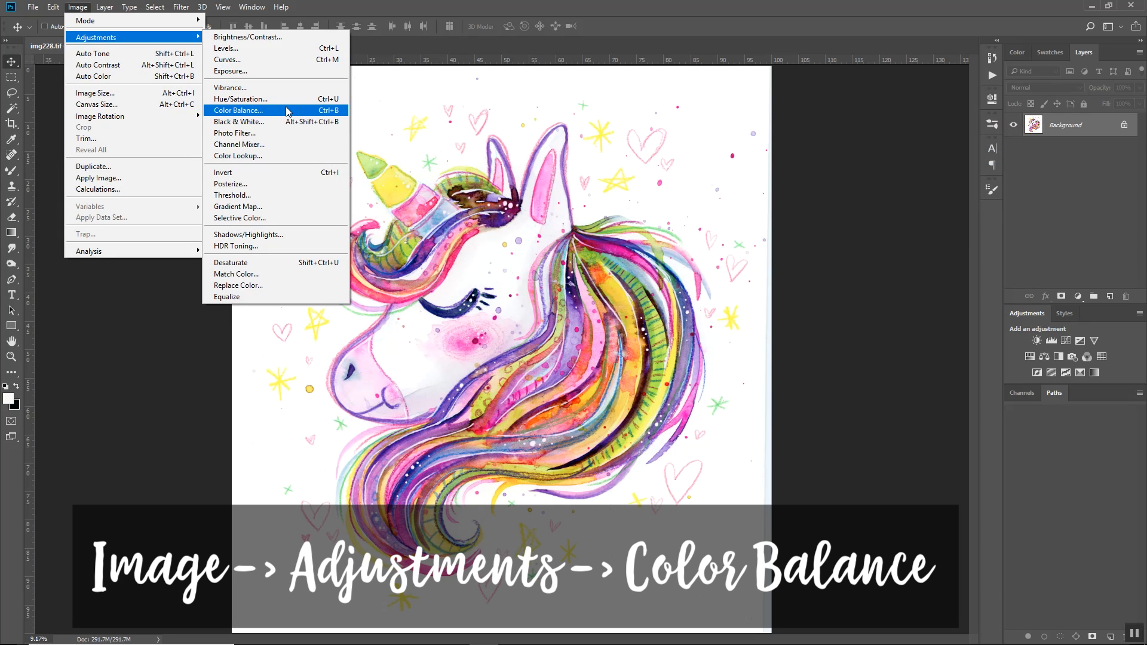
left_click(287, 111)
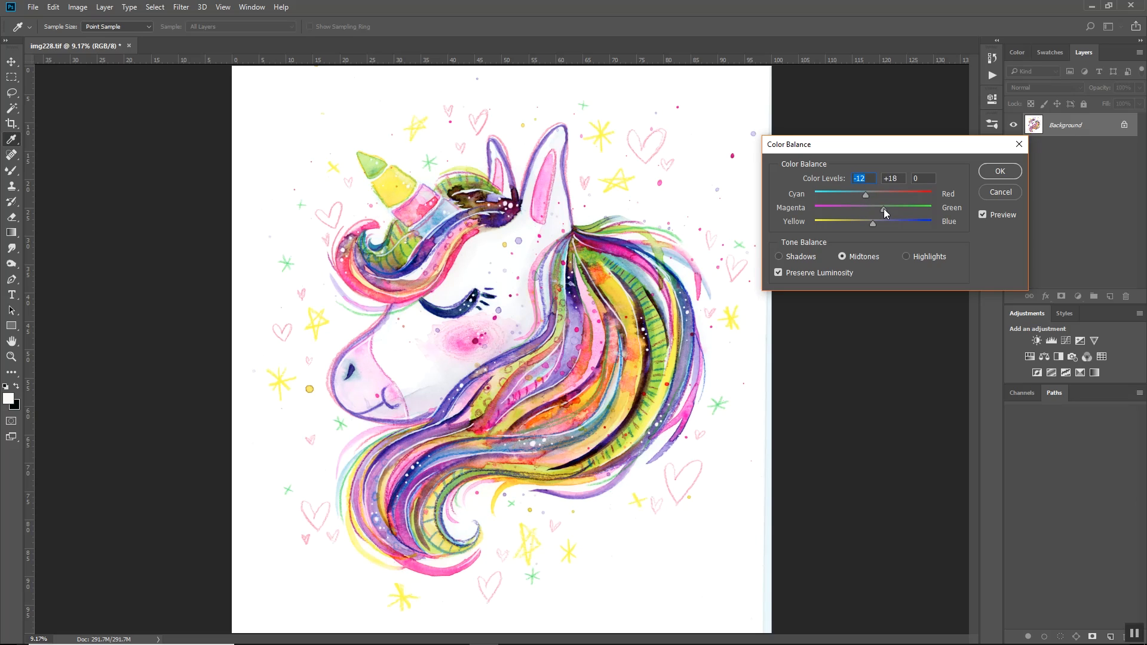
left_click_drag(888, 209, 886, 218)
left_click(798, 257)
left_click(884, 221)
left_click_drag(873, 209, 876, 207)
key("Return")
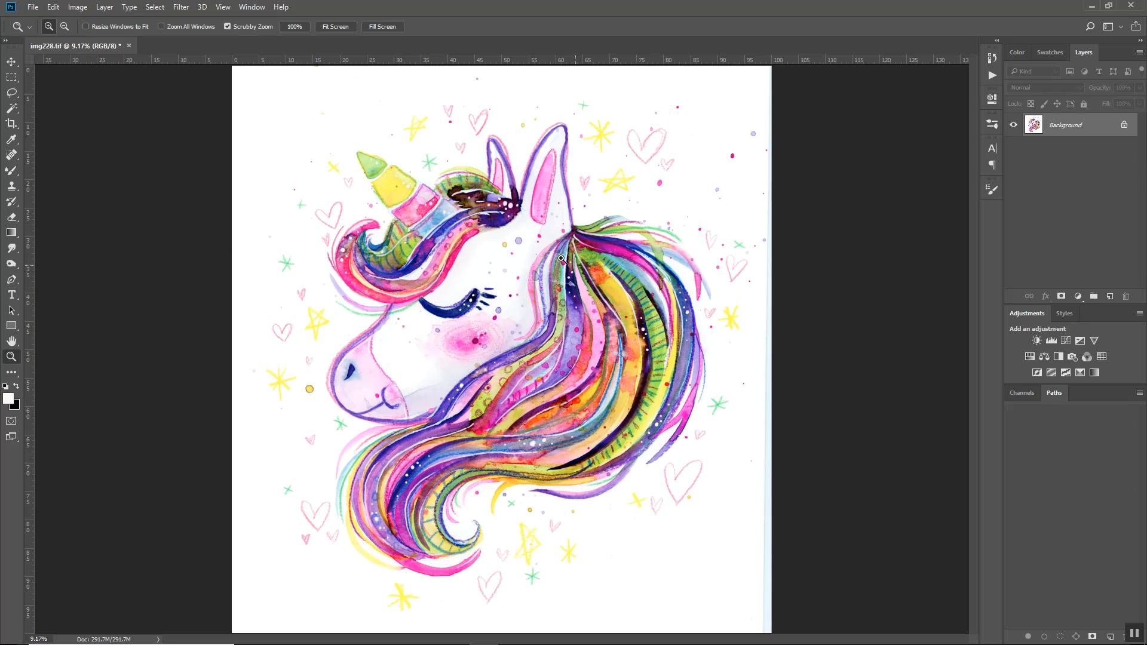
- Add a Curves adjustment layer with one midtone point raised to brighten the image, and invert its mask to black
key("b")
left_click(1077, 296)
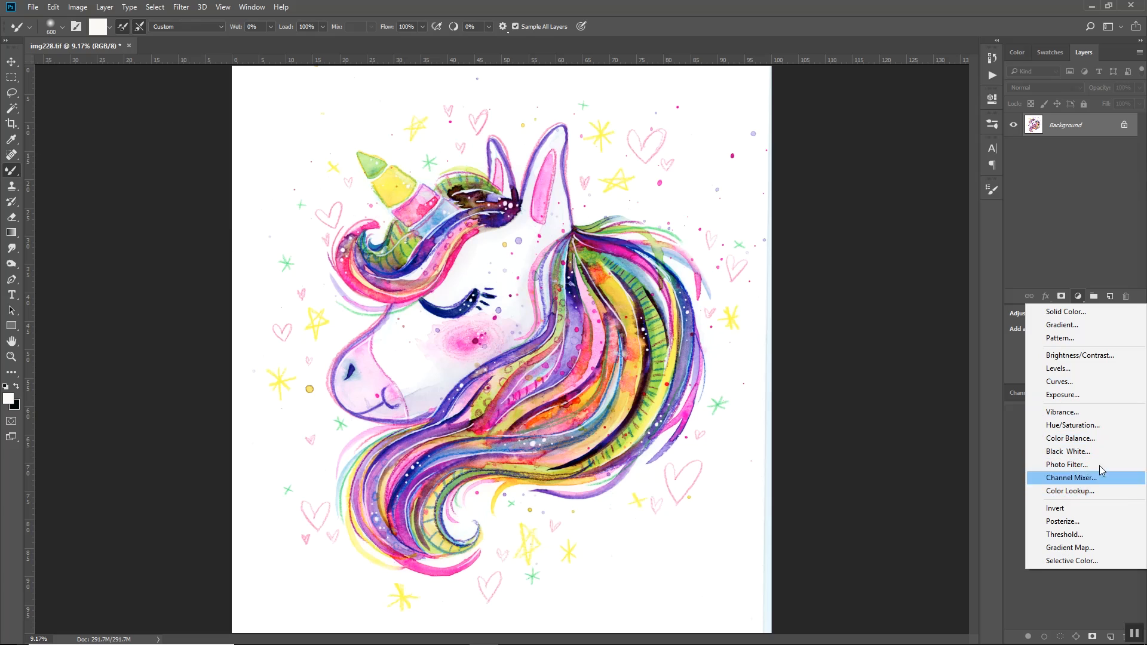
left_click(1081, 382)
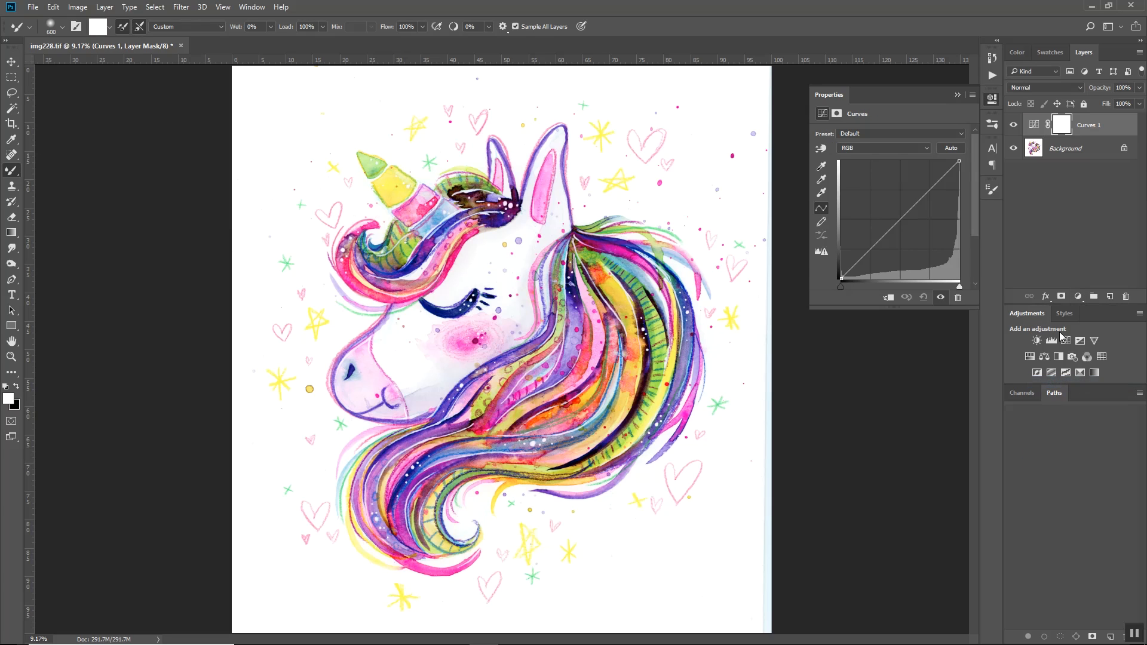
mouse_move(903, 214)
left_mouse_down()
mouse_move(904, 197)
mouse_move(901, 231)
mouse_move(894, 213)
left_mouse_up()
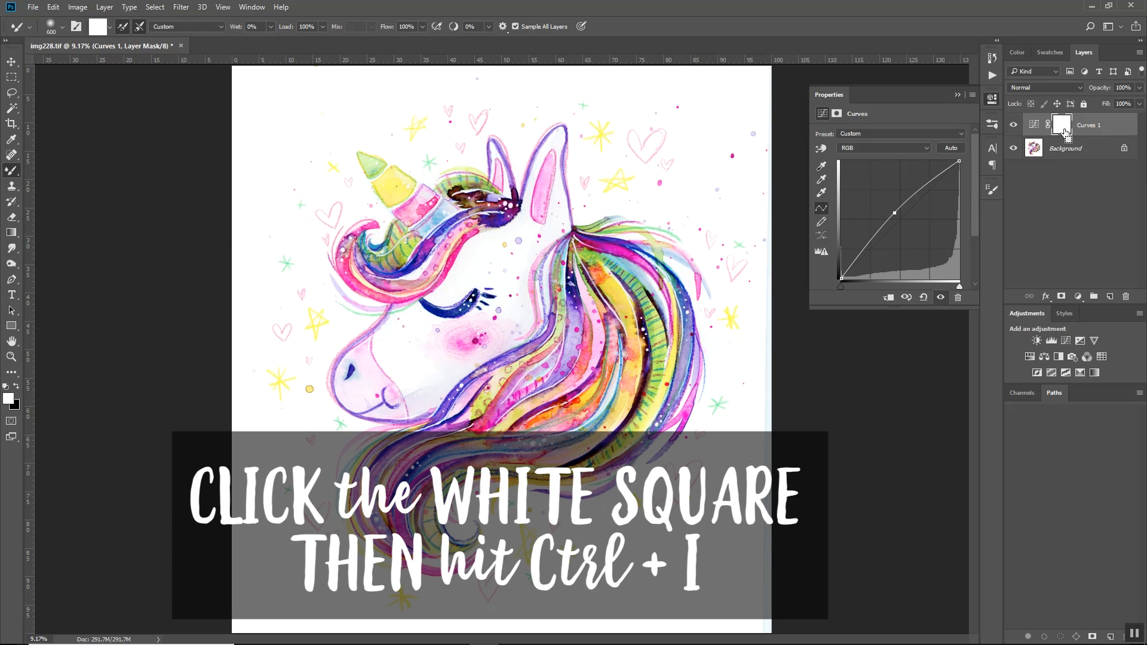
key("ctrl+i")
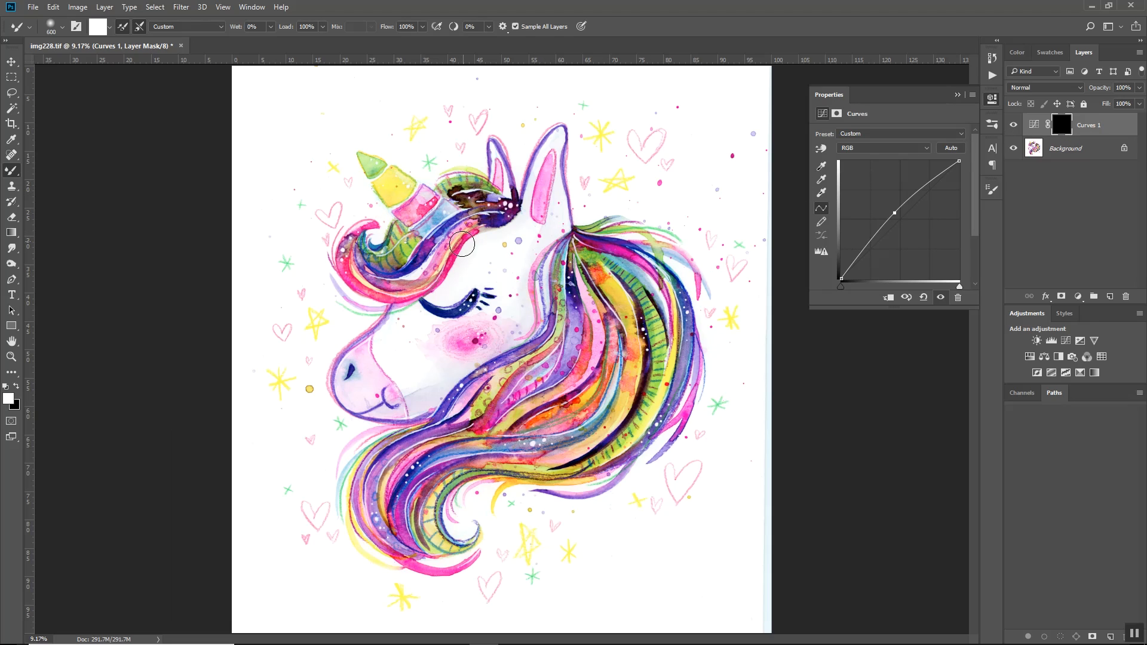
- Paint white on the Curves layer mask over the forelock and mane, and compare the image with the layer hidden and shown
mouse_move(419, 262)
left_mouse_down()
mouse_move(461, 224)
mouse_move(427, 248)
mouse_move(417, 213)
left_mouse_up()
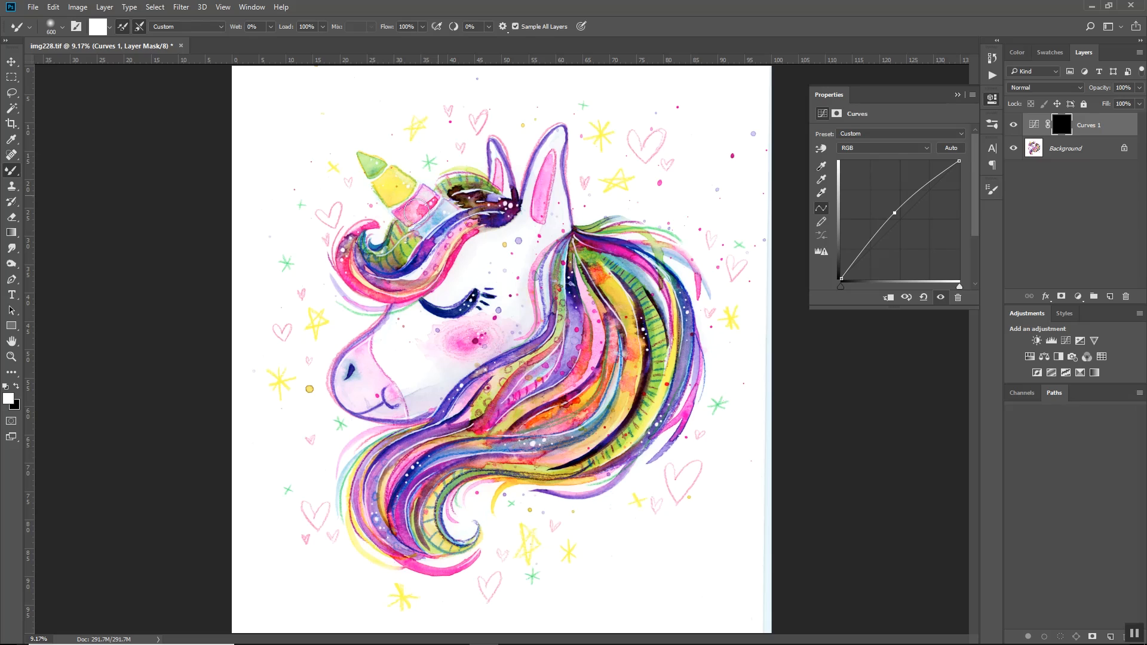
mouse_move(633, 310)
left_mouse_down()
mouse_move(629, 393)
mouse_move(602, 413)
mouse_move(575, 378)
mouse_move(469, 333)
mouse_move(495, 327)
mouse_move(373, 391)
mouse_move(490, 291)
mouse_move(543, 213)
mouse_move(491, 242)
mouse_move(604, 300)
mouse_move(475, 418)
mouse_move(589, 426)
mouse_move(418, 487)
left_mouse_up()
left_click(1013, 124)
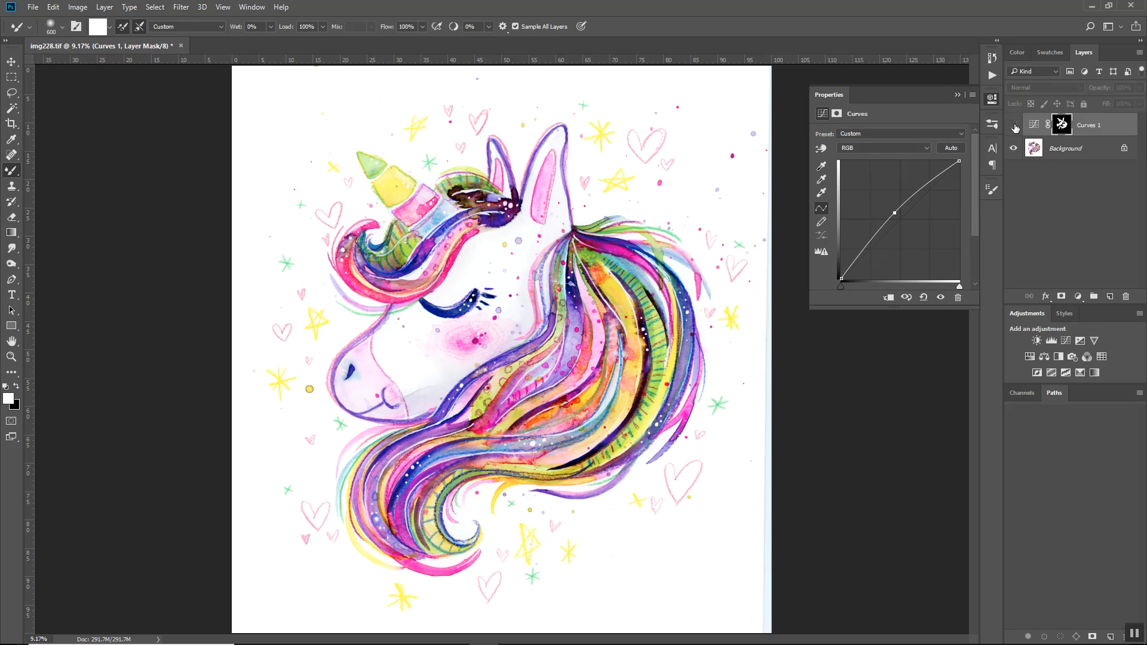
left_click(1013, 125)
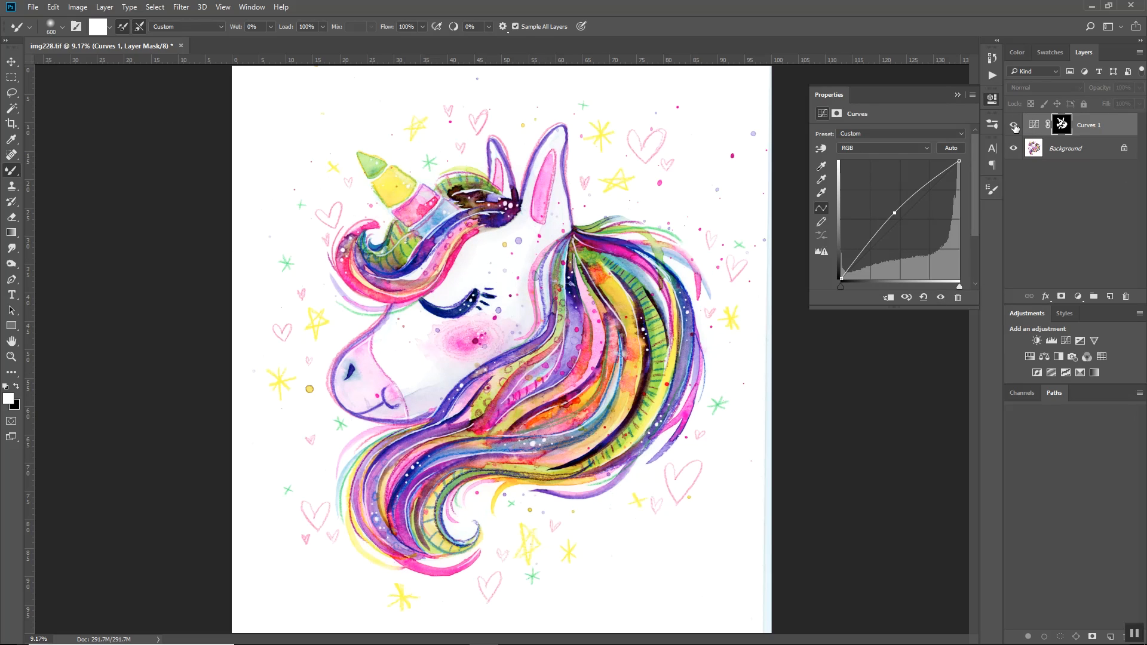
- Delete the Curves layer's mask and remove the adjustment layer, leaving only the Background layer
left_click(1125, 297)
left_click(549, 242)
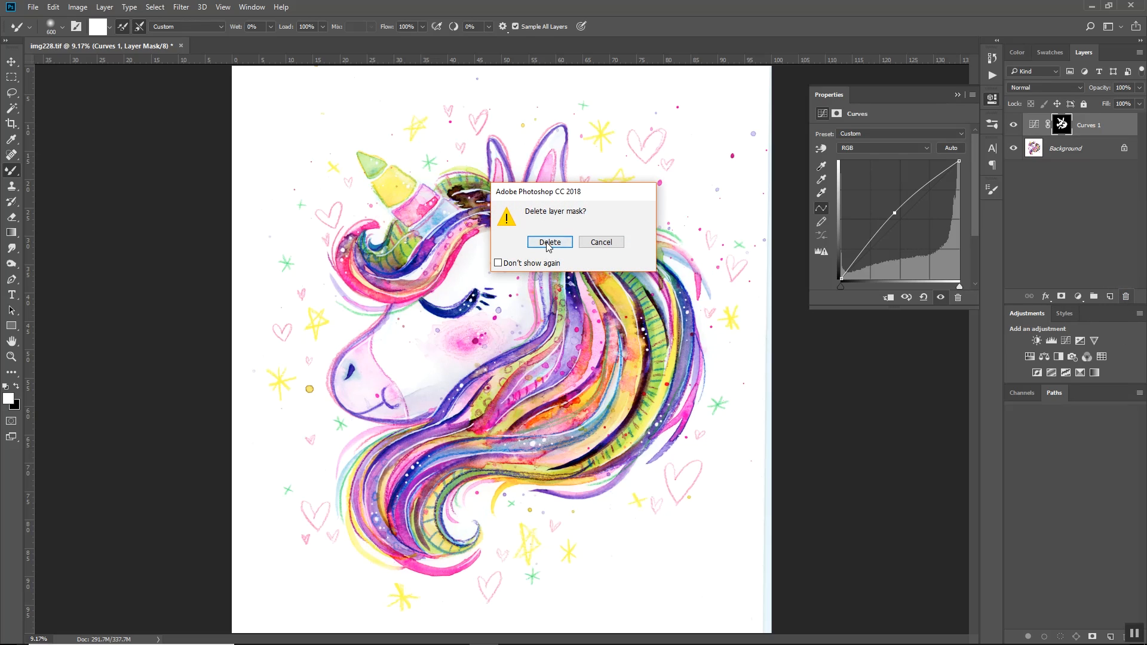
key("v")
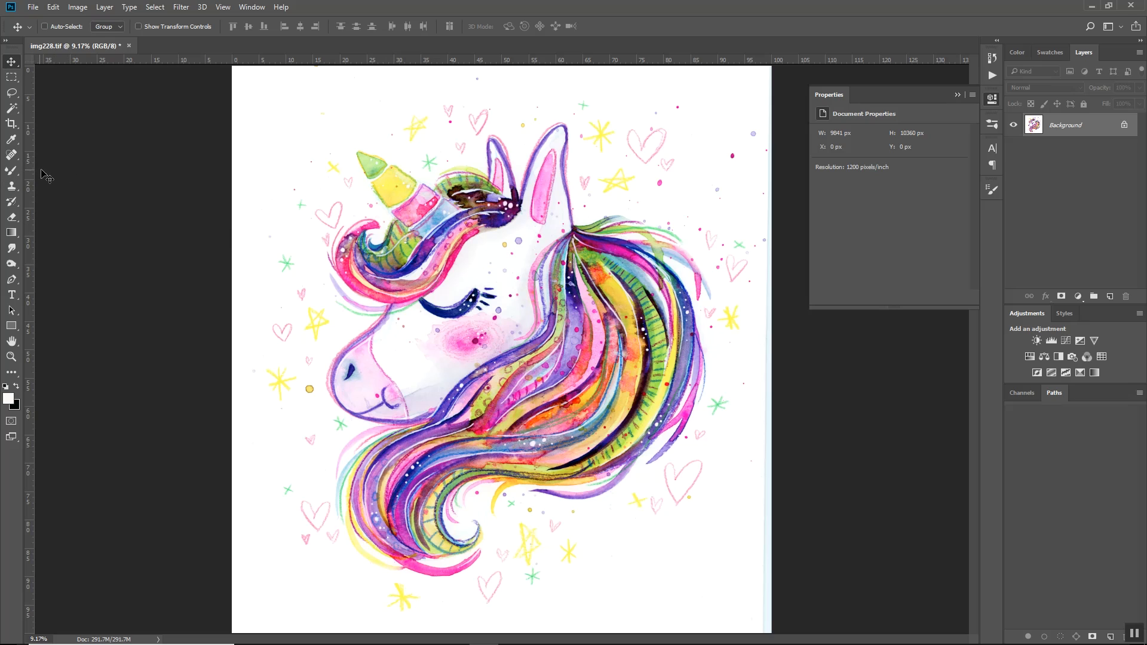
- Cover the white blemish on the dark blue mane strand with the Clone Stamp at size 100, sampling nearby dark paint
left_click(11, 357)
left_click_drag(557, 281, 558, 283)
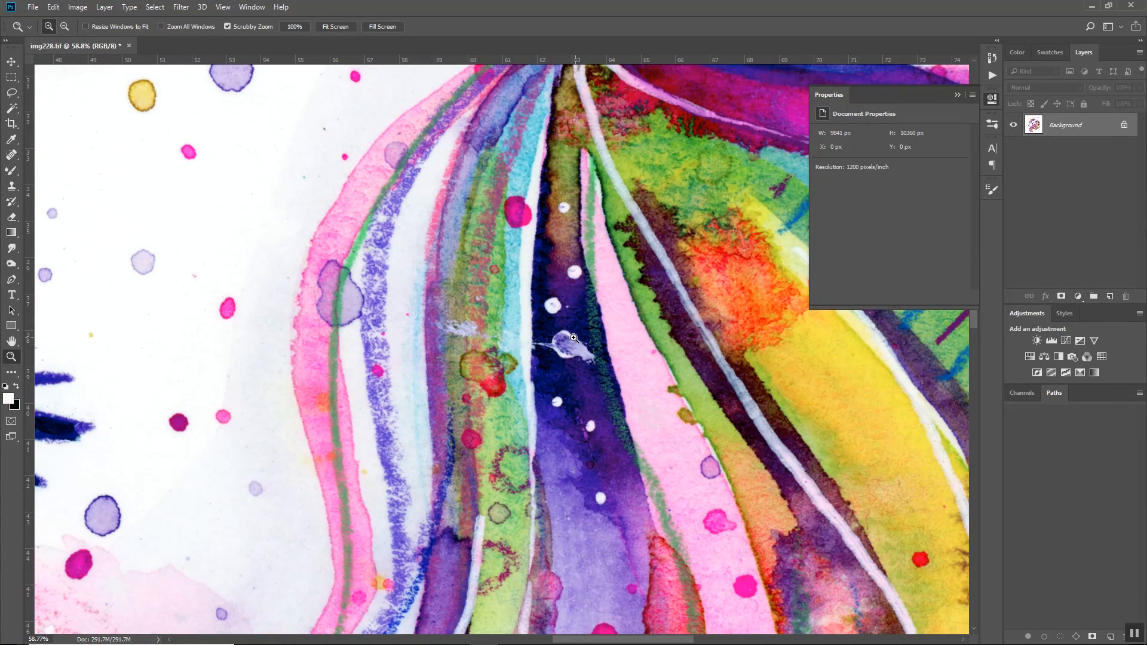
left_click(12, 189)
key("bracketleft")
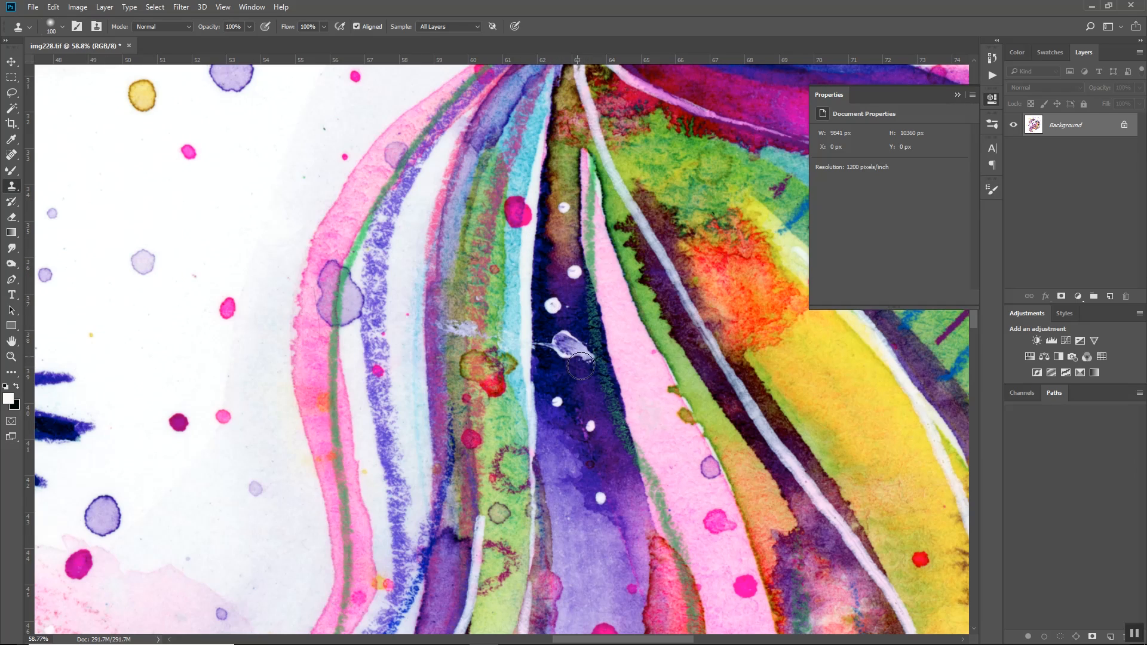
left_click(590, 385, "alt")
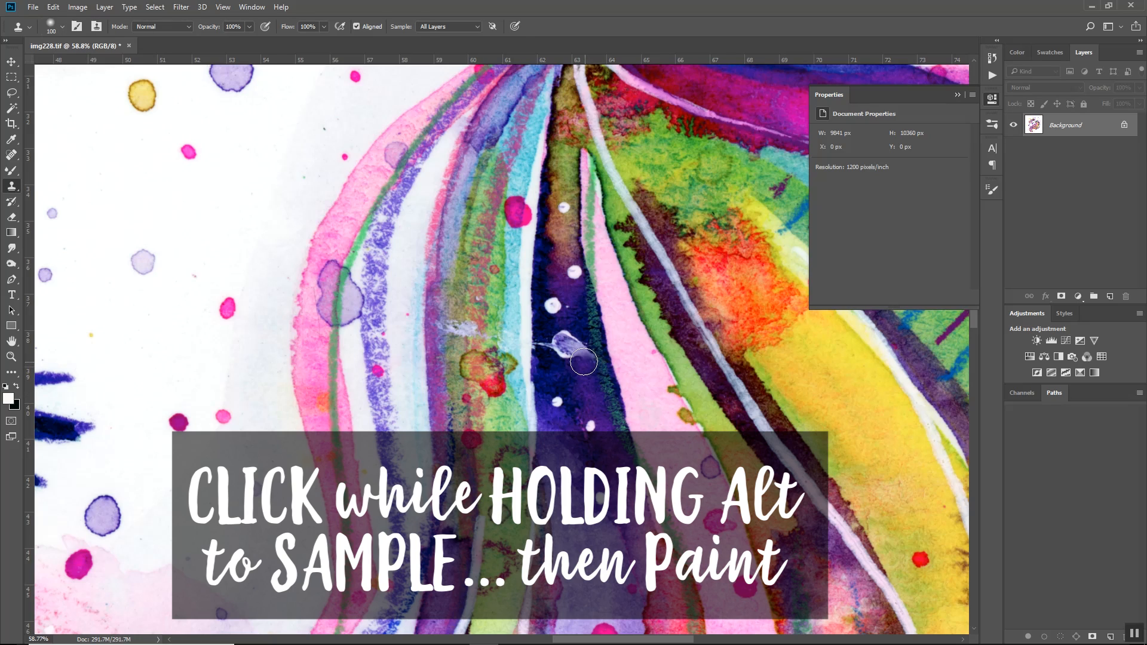
mouse_move(582, 353)
left_mouse_down()
mouse_move(583, 338)
mouse_move(581, 357)
mouse_move(544, 344)
mouse_move(551, 362)
left_mouse_up()
left_click(547, 380, "alt")
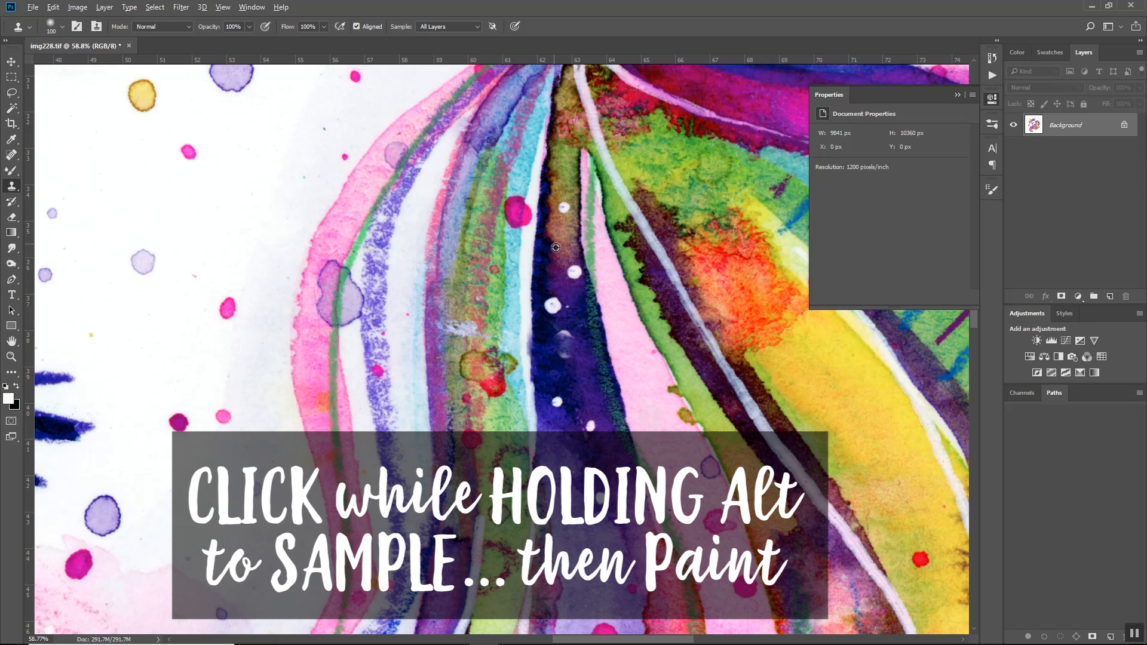
- Lasso the leftover smudge on the dark blue strand and fill it with Content-Aware, Normal mode, 100% opacity
left_click(11, 92)
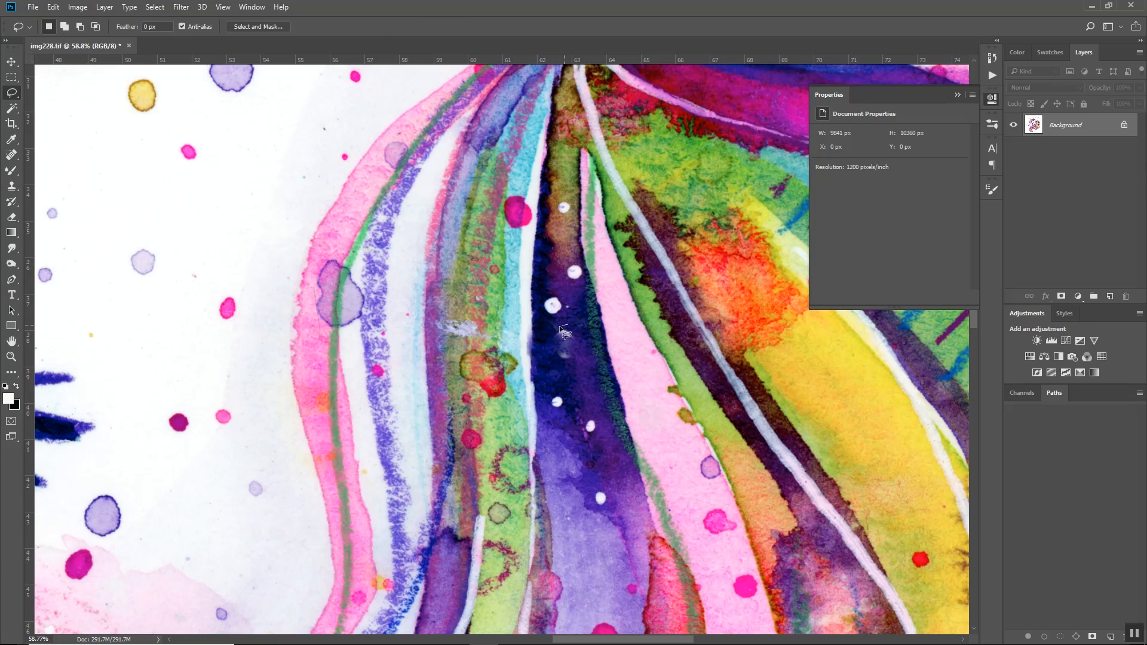
mouse_move(554, 354)
left_mouse_down()
mouse_move(572, 372)
mouse_move(585, 345)
mouse_move(568, 324)
left_mouse_up()
left_click(53, 6)
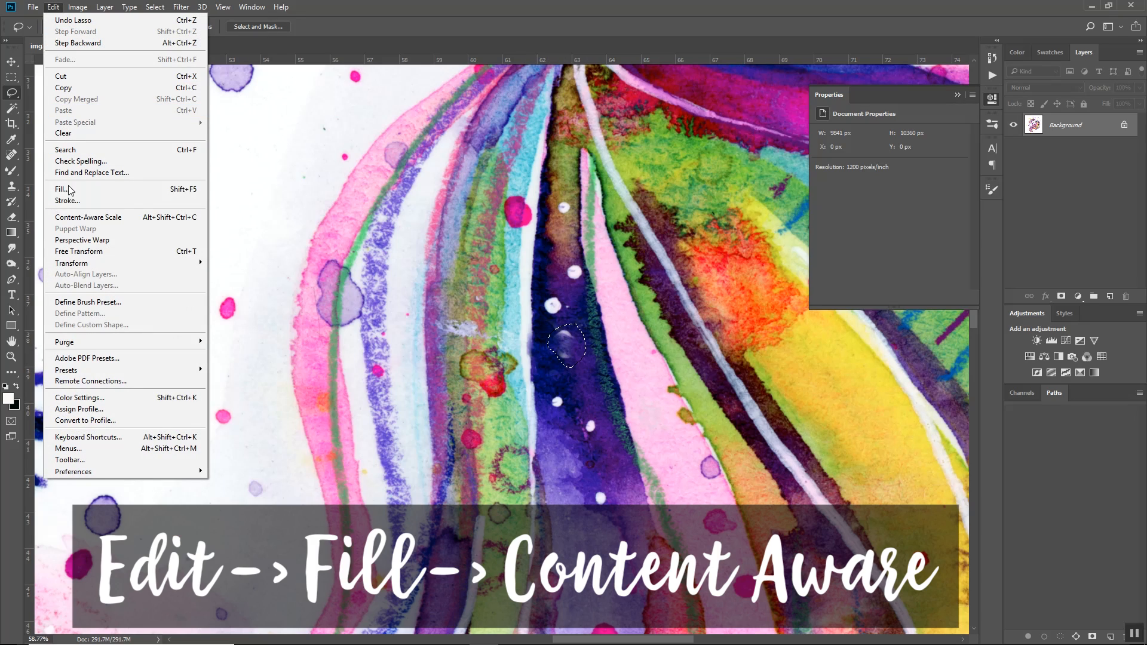
left_click(76, 193)
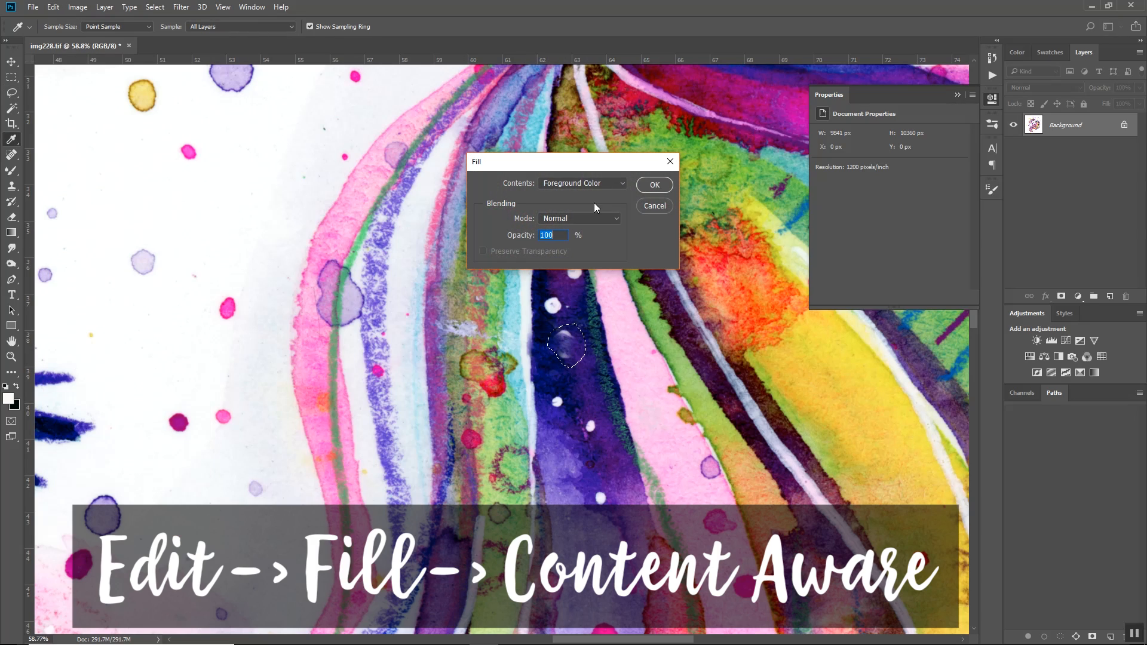
left_click(600, 185)
left_click(592, 227)
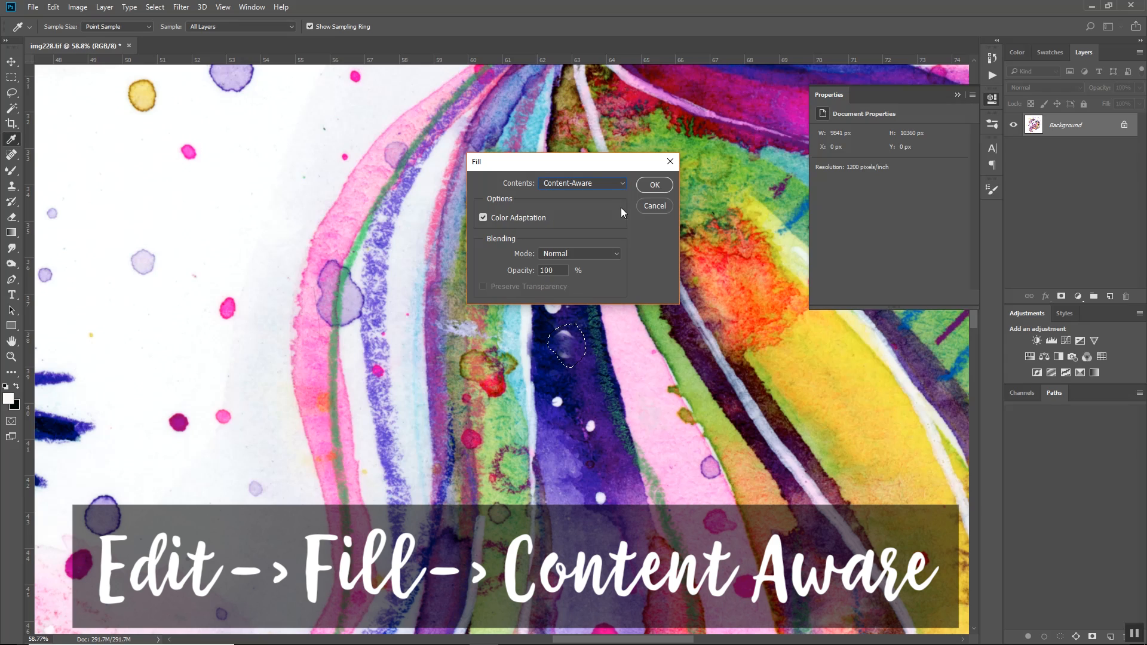
left_click(656, 185)
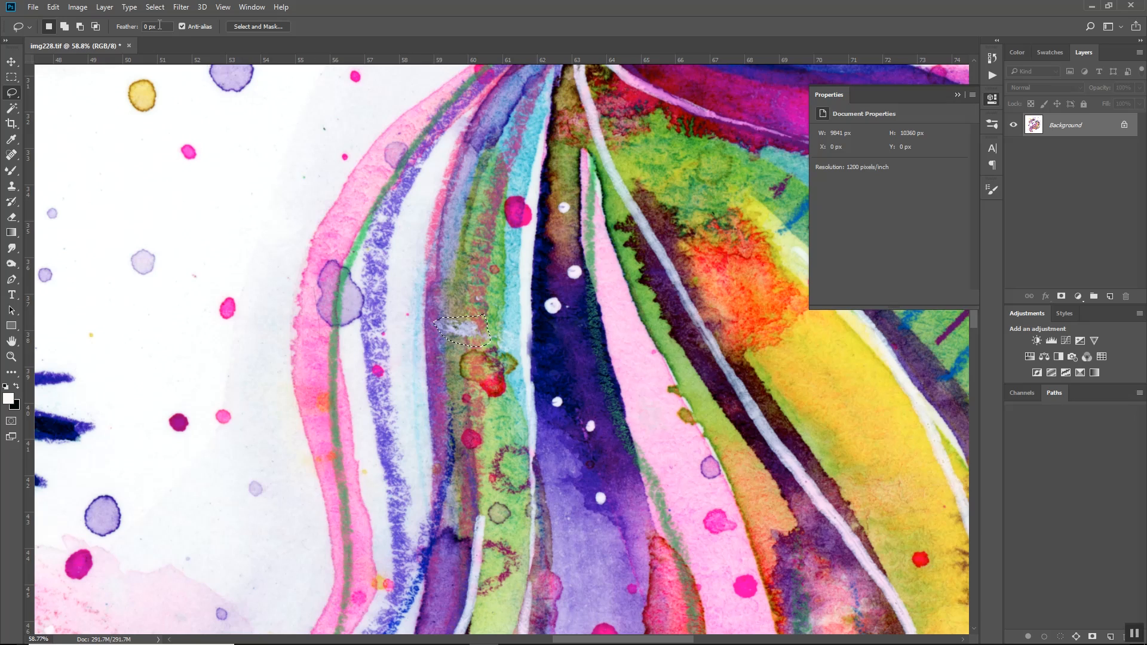
- Fill the lassoed white scratch on the green and purple mane strand with Content-Aware at 100% opacity
left_click(53, 7)
left_click(89, 185)
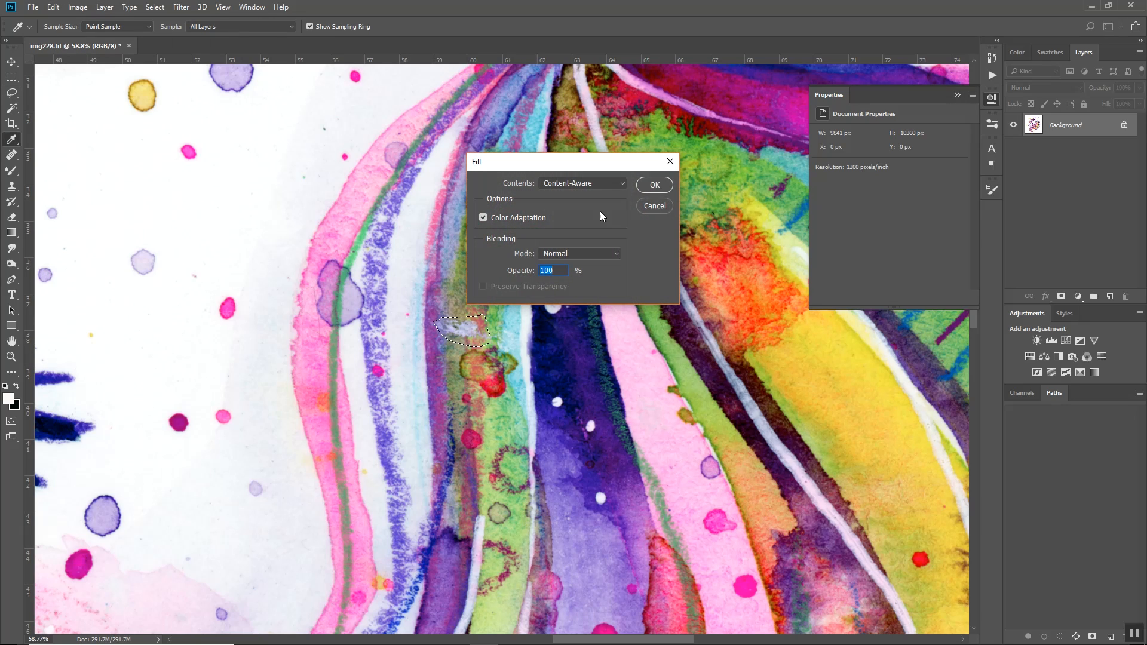
left_click(655, 184)
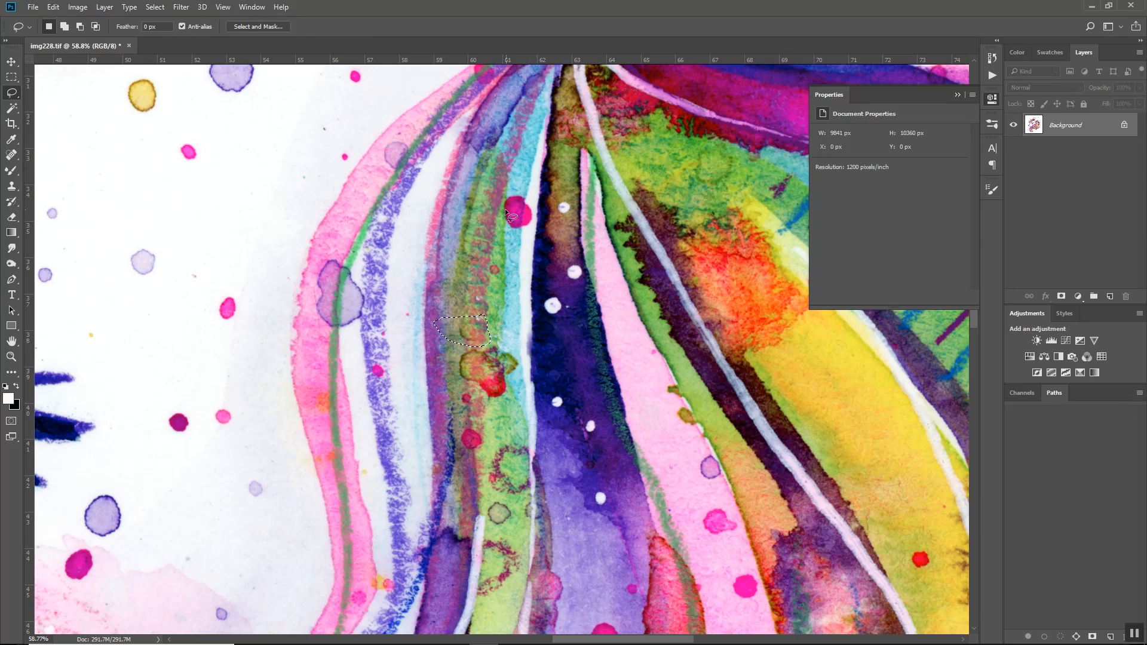
- Touch up a spot on the dark blue mane strand with the Clone Stamp at size 100
left_click(11, 186)
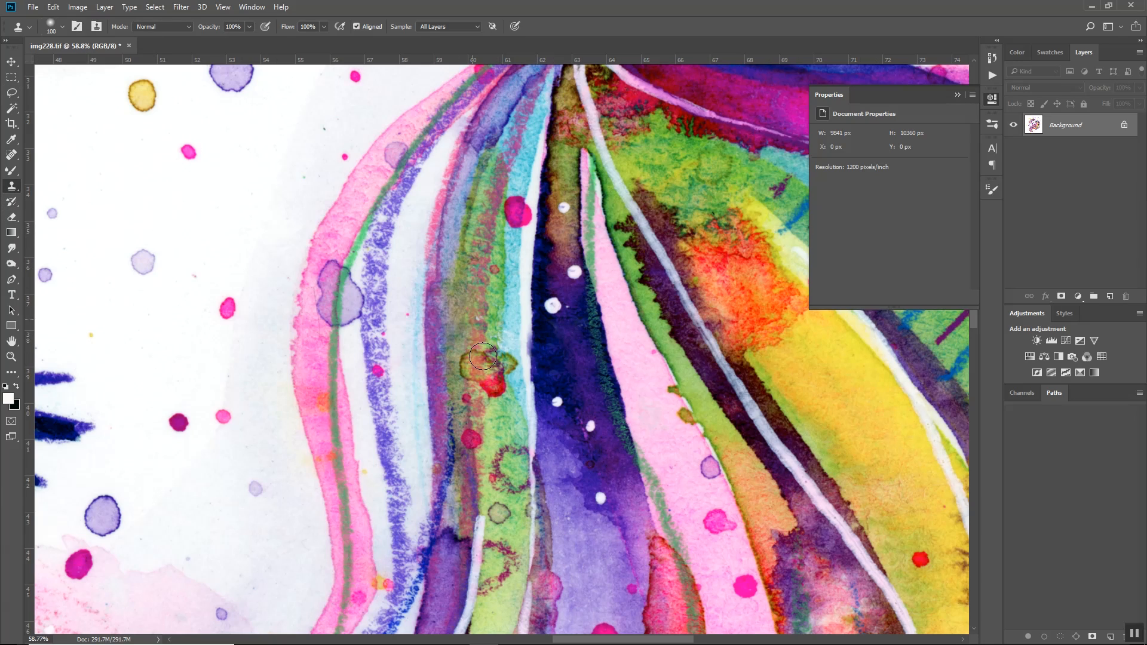
scroll(418, 371, "down", 2)
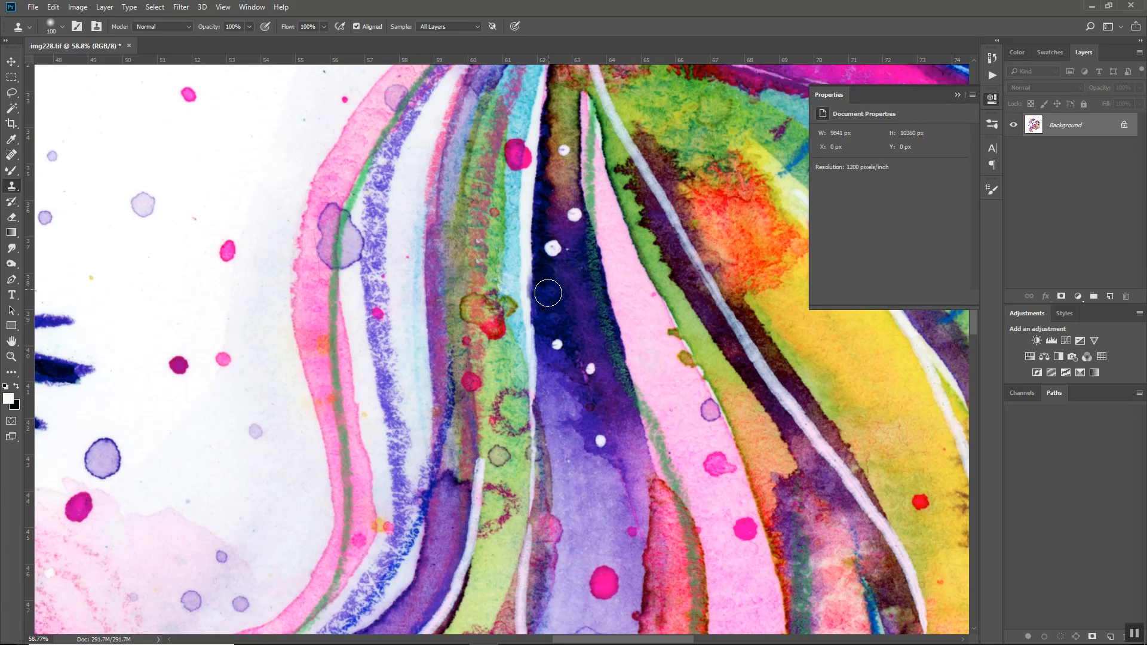
left_click(561, 365)
key("z")
key("ctrl+0")
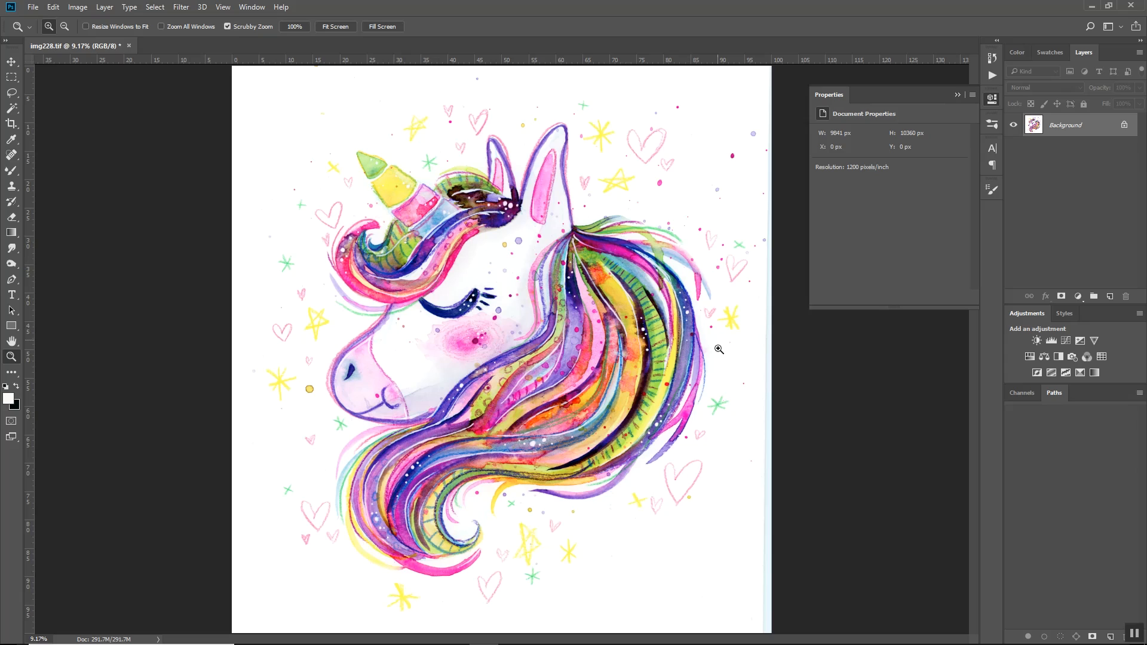
- Apply the Liquify filter with a brush enlarged to about 2900 to push the outer upper part of the mane slightly inward
left_click(182, 7)
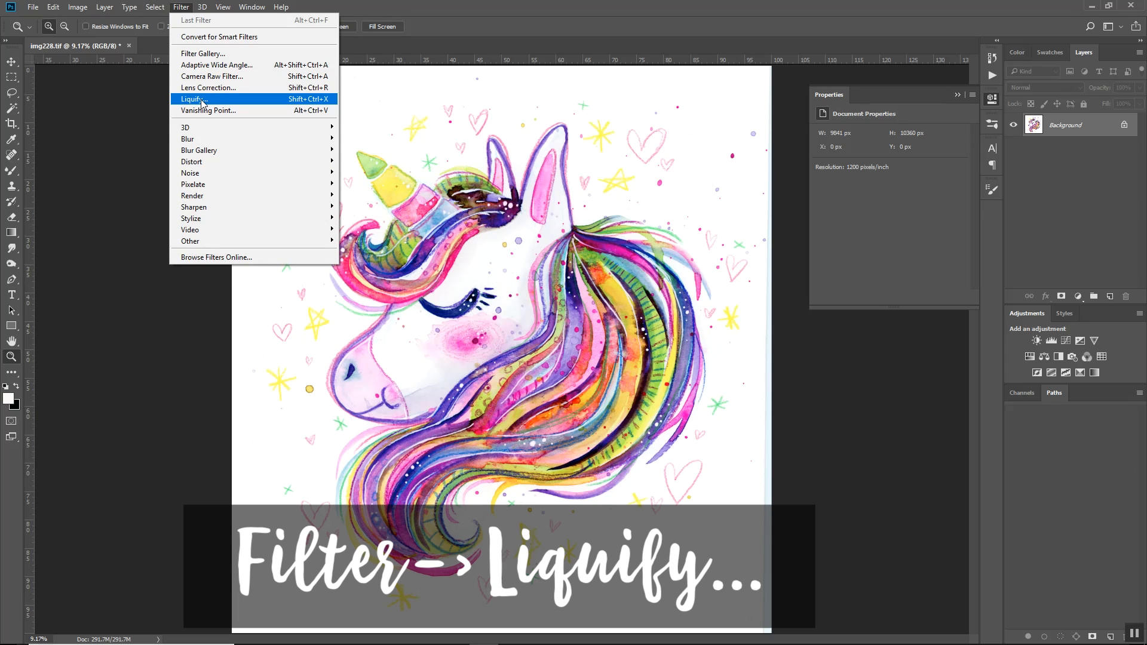
left_click(202, 100)
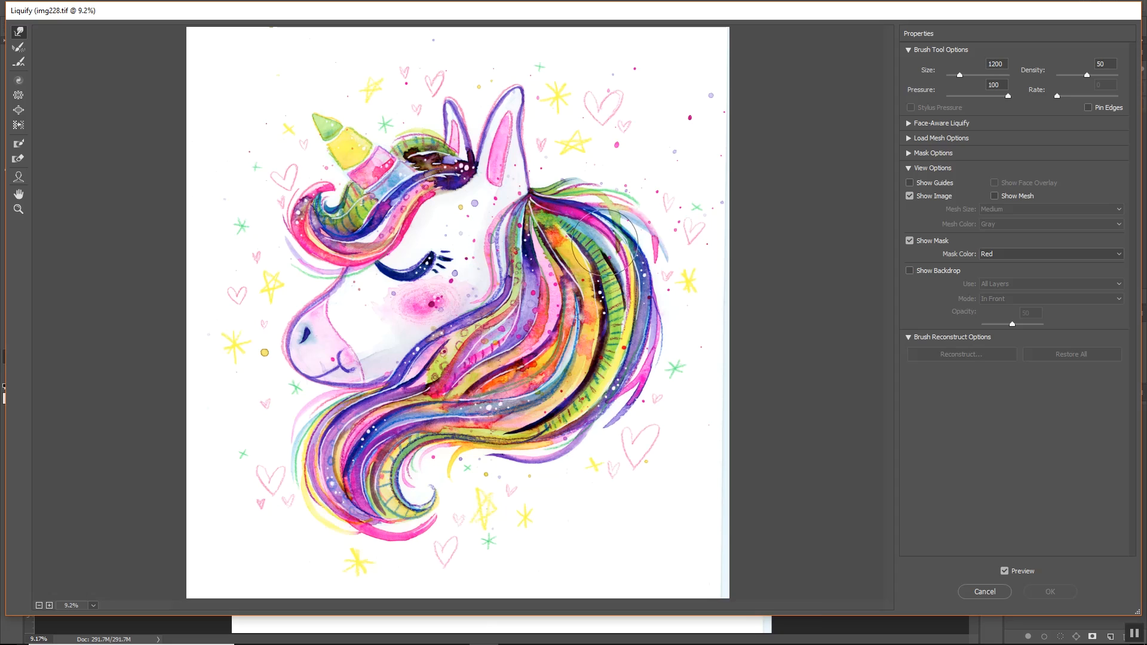
key("bracketright")
key("bracketright")
key("bracketright")
key("bracketright")
key("bracketright")
key("bracketright")
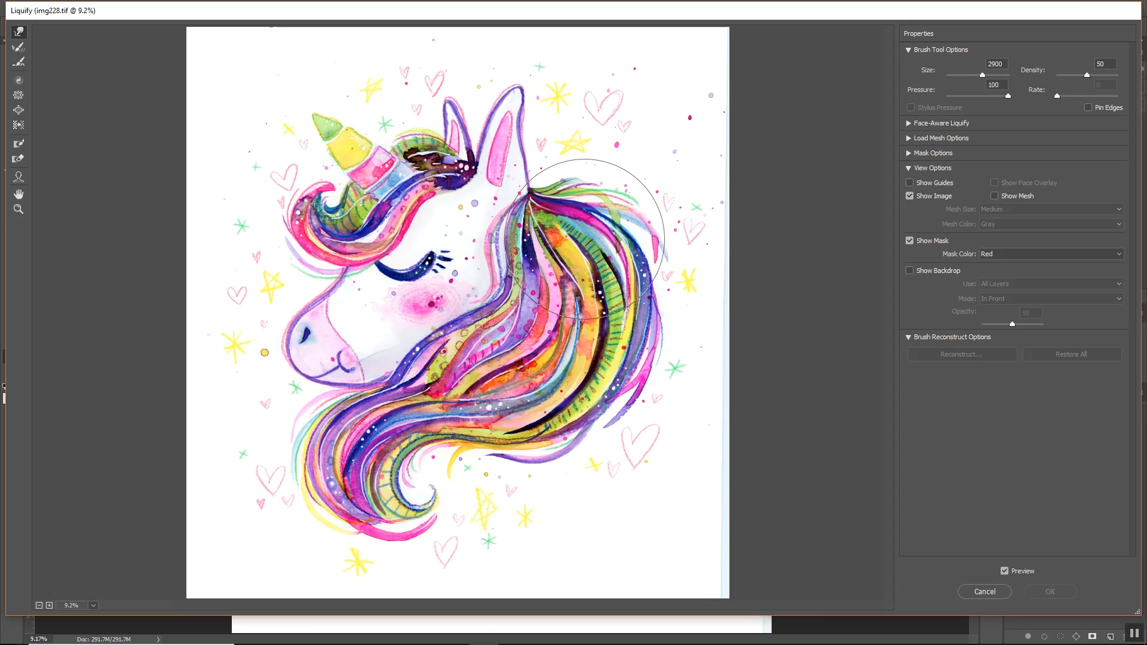
left_click_drag(615, 239, 606, 246)
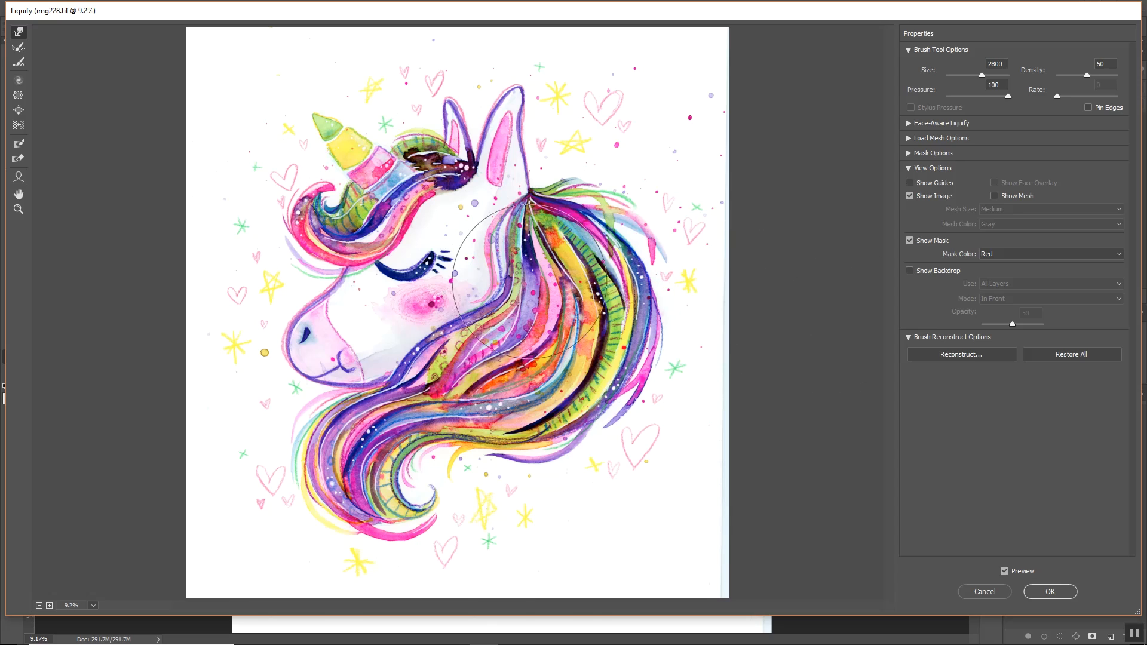
left_click(1050, 591)
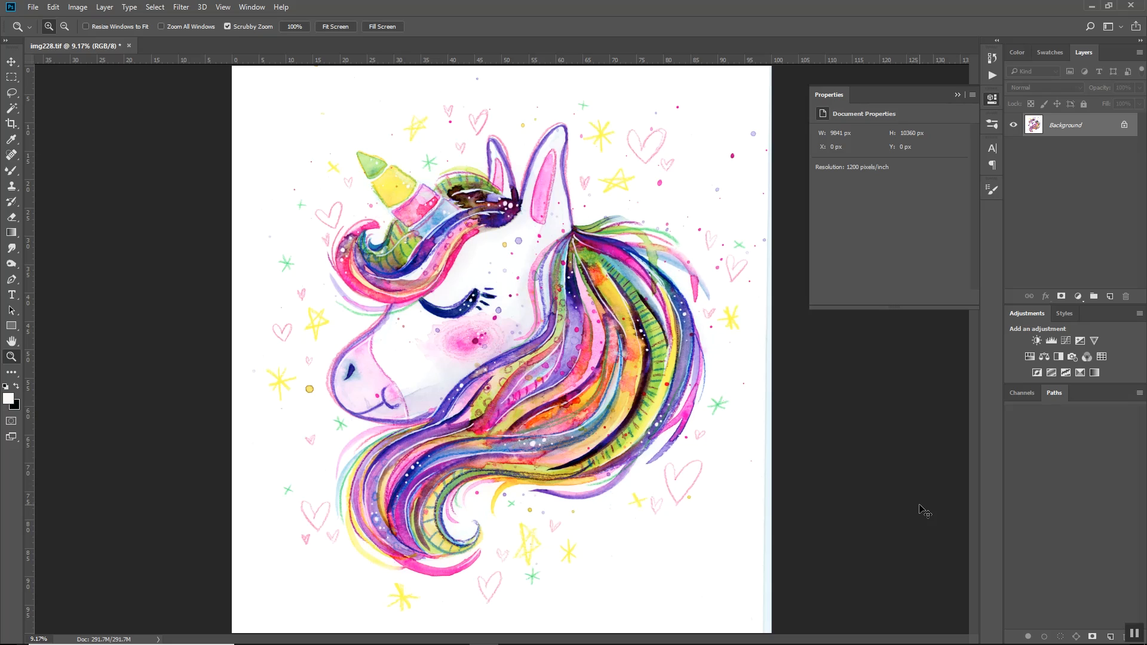
left_click(39, 639)
type("5")
key("Return")
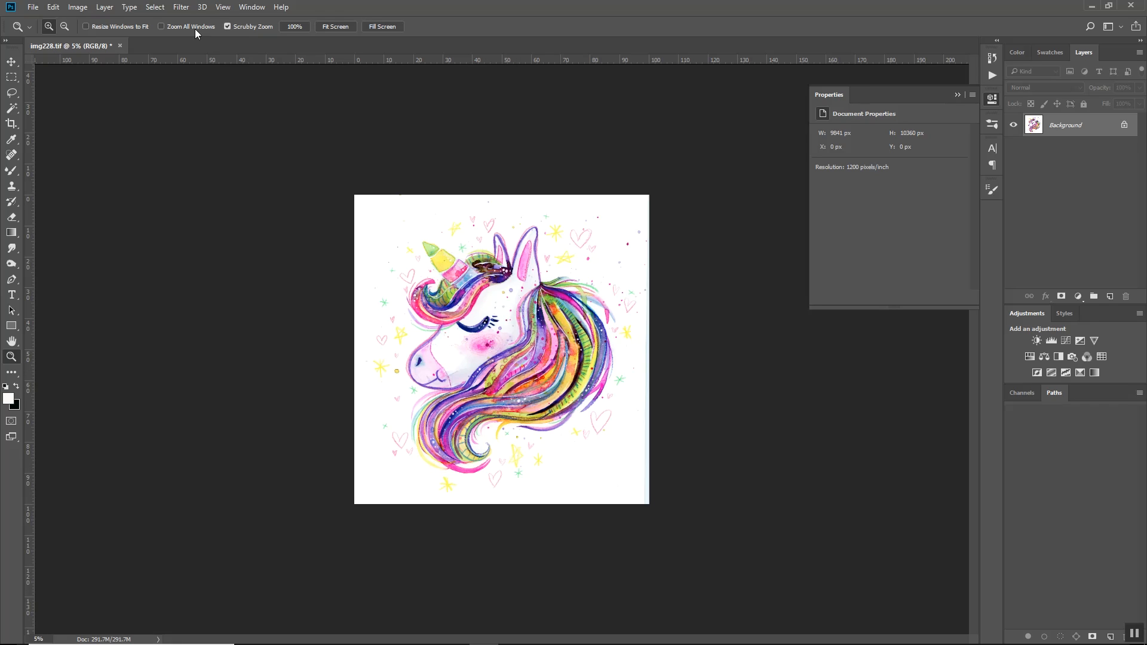
left_click(178, 8)
left_click(211, 98)
key("Escape")
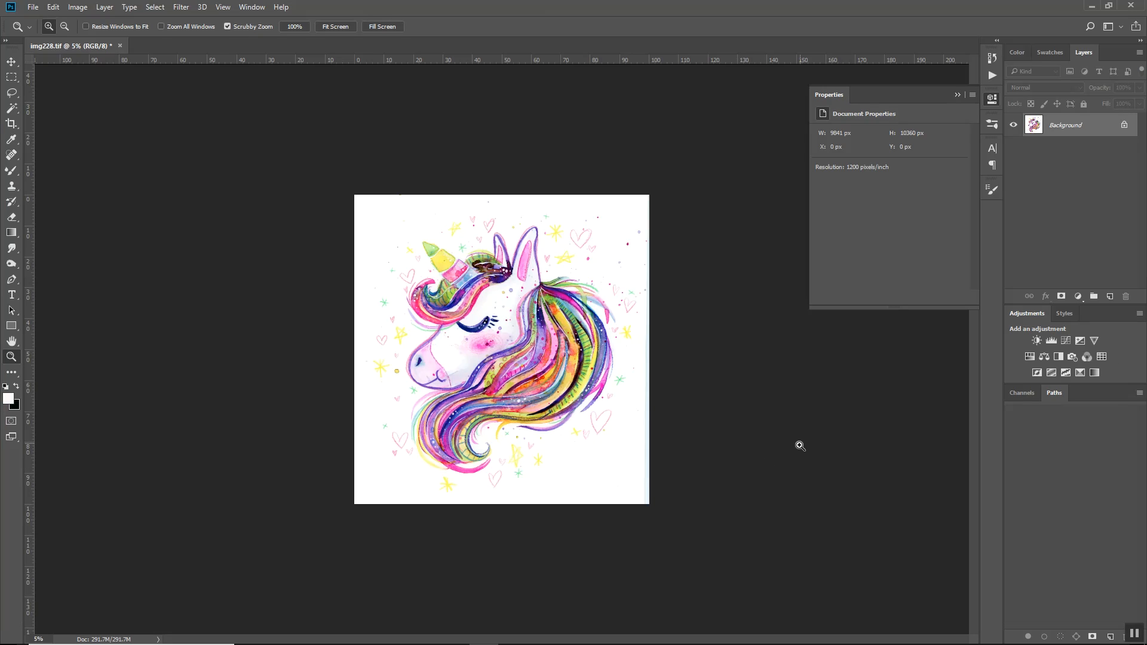
scroll(578, 313, "up", 10)
scroll(578, 313, "down", 4)
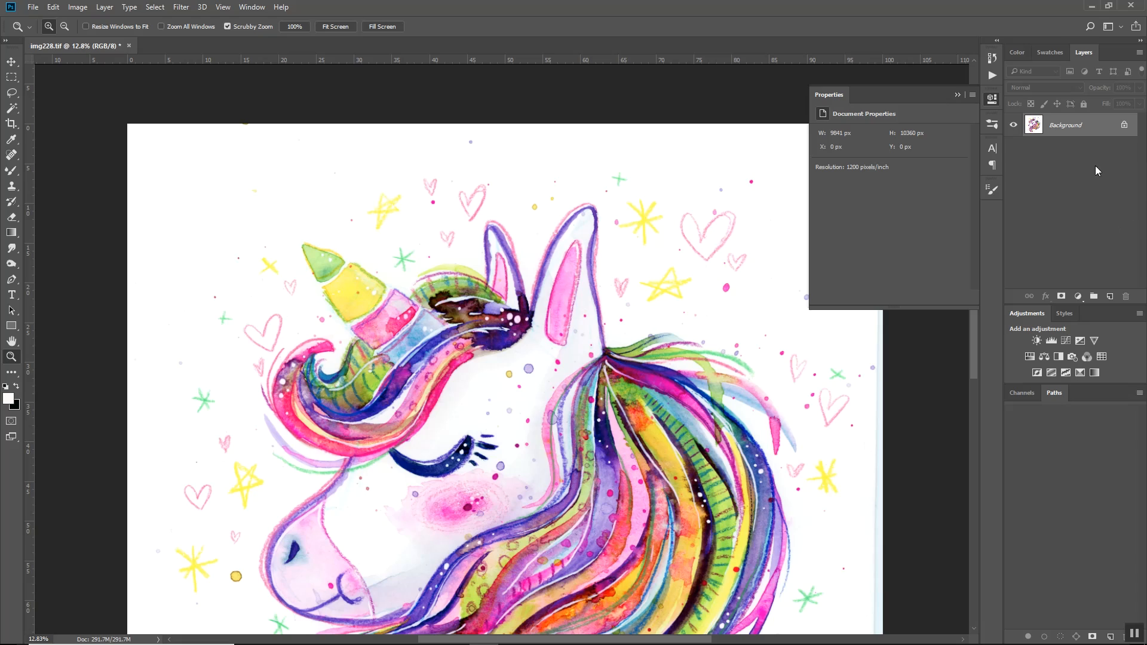
- Unlock the Background layer and add a new blank layer beneath the unicorn layer
left_click(1123, 127)
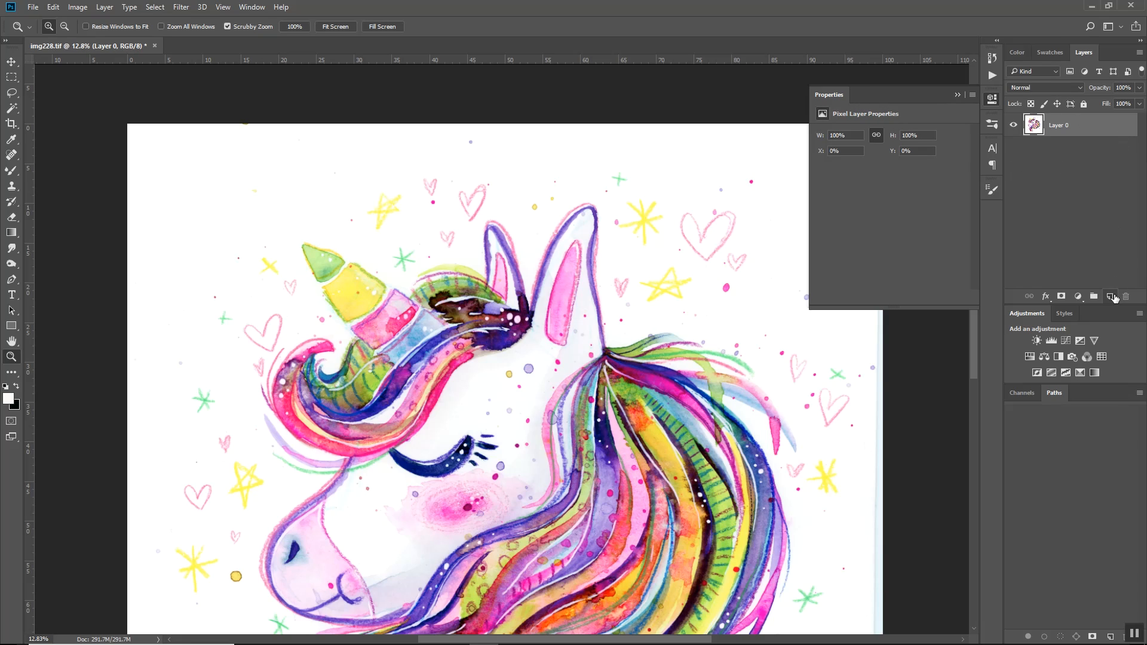
left_click(1112, 295)
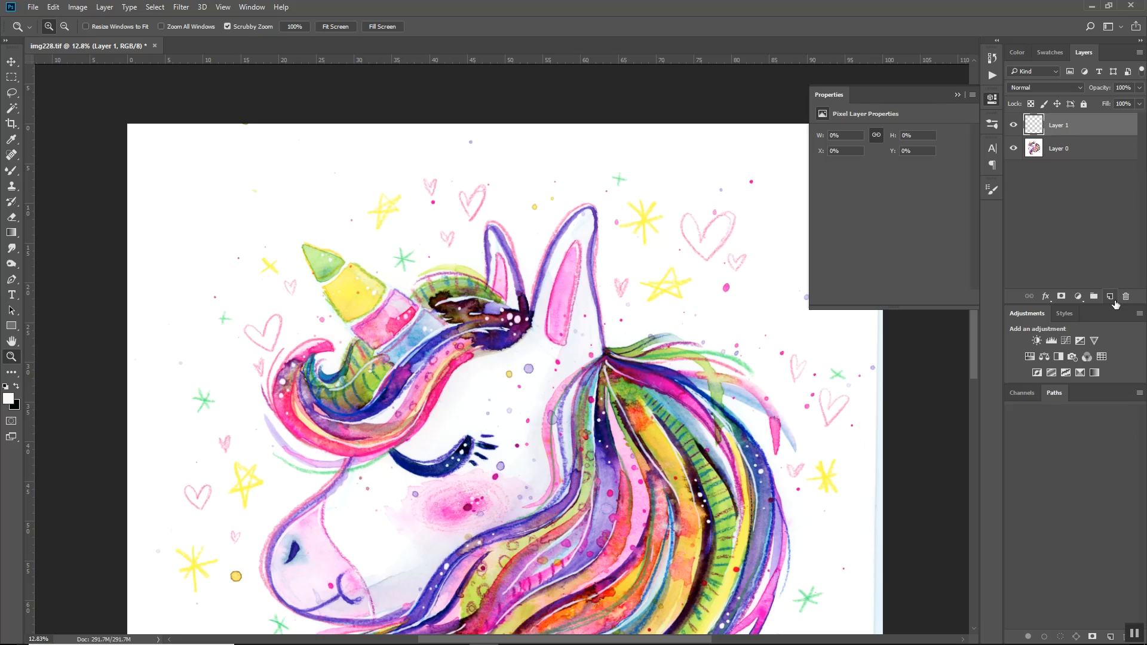
left_click_drag(1083, 121, 1087, 170)
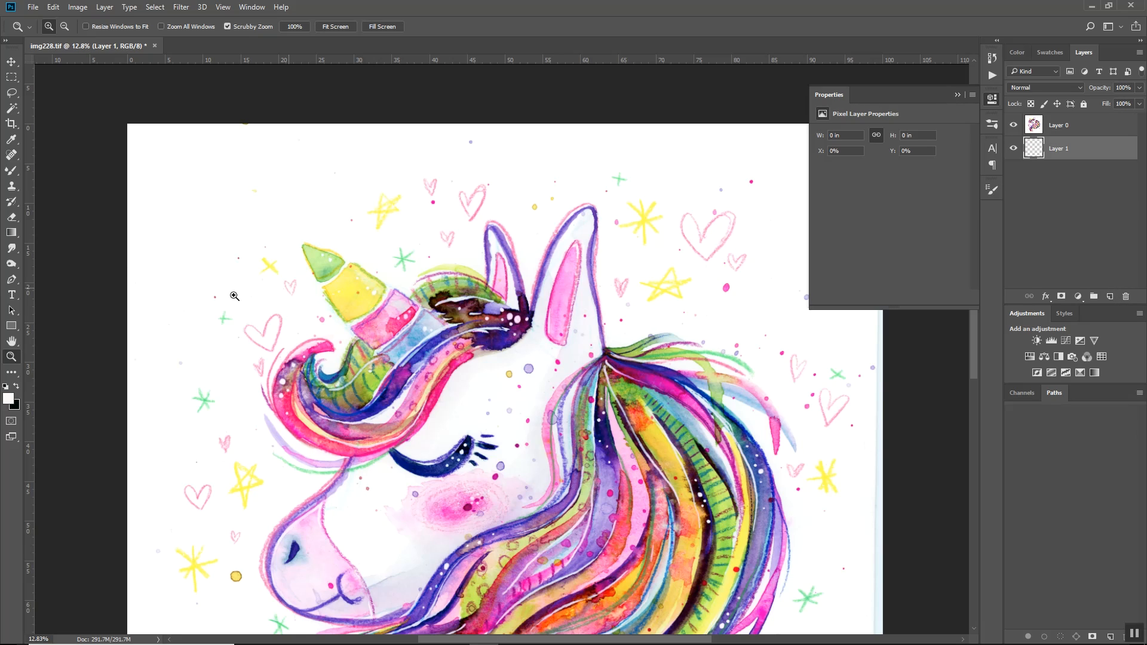
- Set the foreground color to pure white and fill the blank bottom layer with it in Normal mode at 100% opacity
left_click(8, 399)
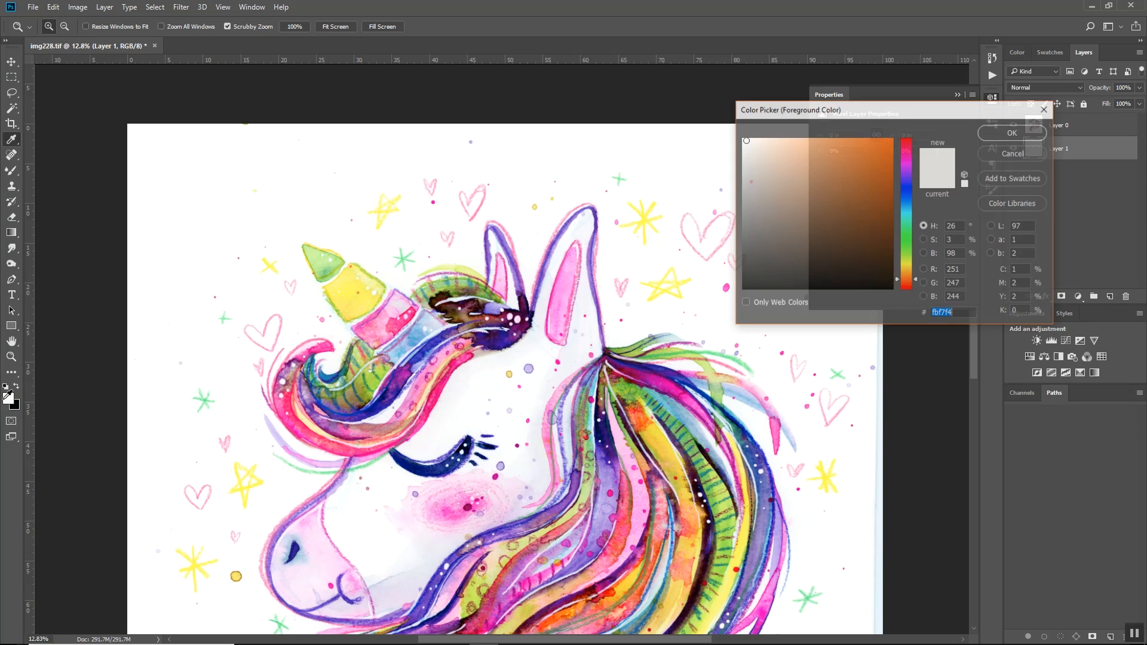
left_click_drag(790, 152, 737, 137)
left_click(1012, 132)
left_click(53, 7)
left_click(64, 189)
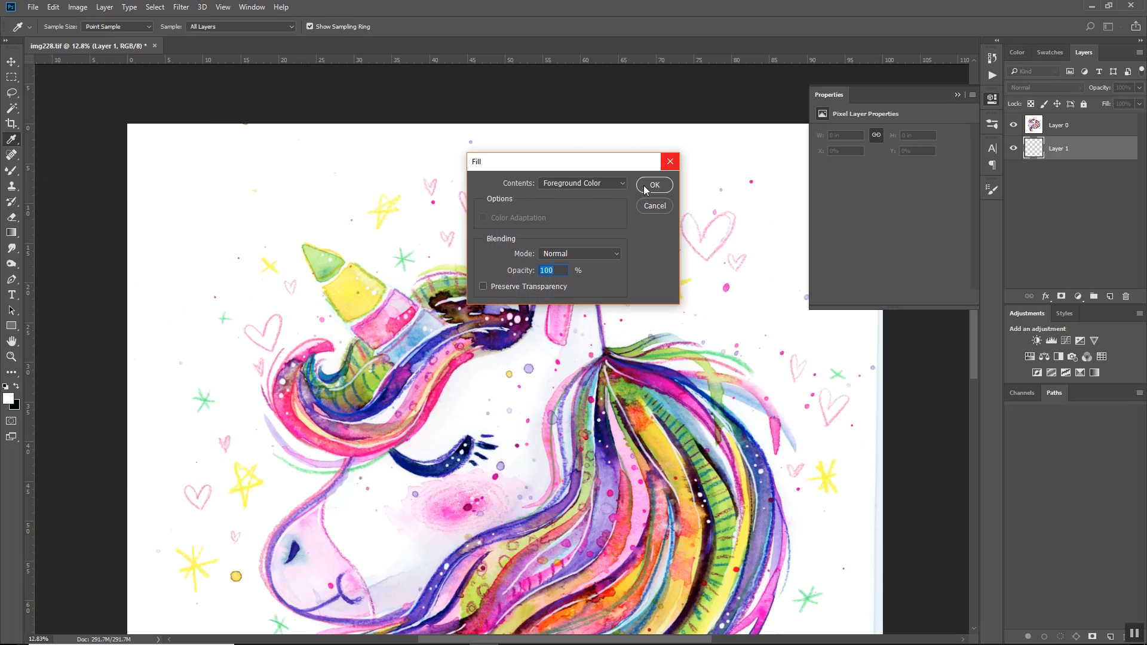
left_click(646, 185)
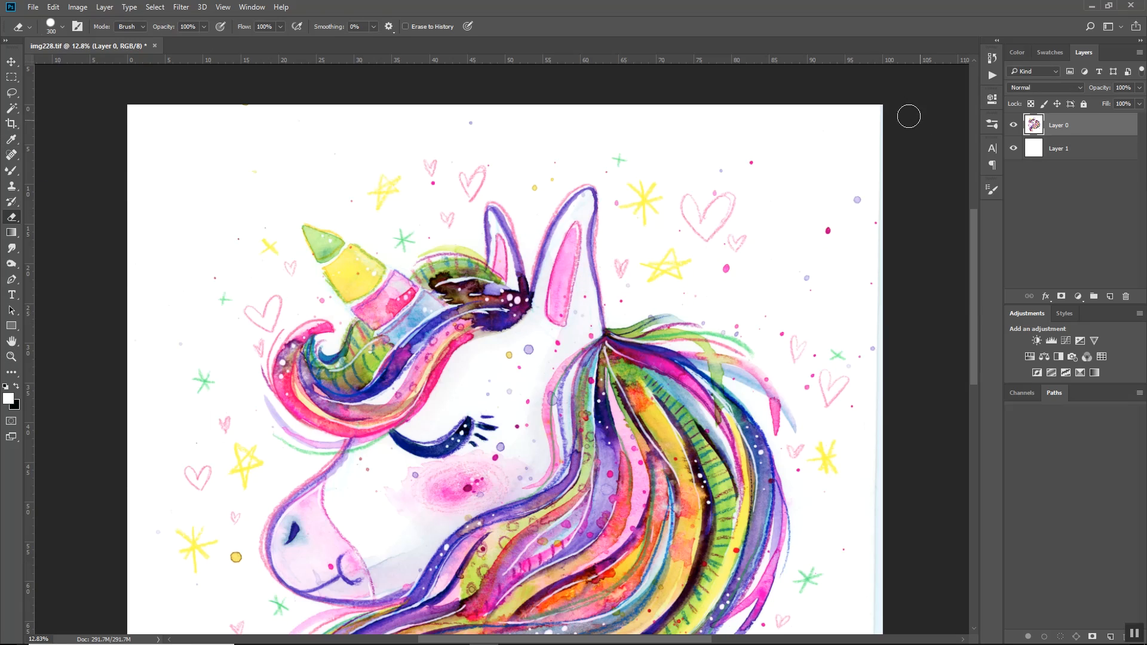
- Erase the bluish scan strip along the painting's right edge on Layer 0 with the Eraser at size 300
mouse_move(878, 107)
left_mouse_down()
mouse_move(891, 241)
mouse_move(884, 436)
left_mouse_up()
mouse_move(891, 379)
left_mouse_down()
mouse_move(883, 522)
mouse_move(881, 422)
mouse_move(872, 439)
mouse_move(884, 586)
left_mouse_up()
scroll(884, 586, "down", 5)
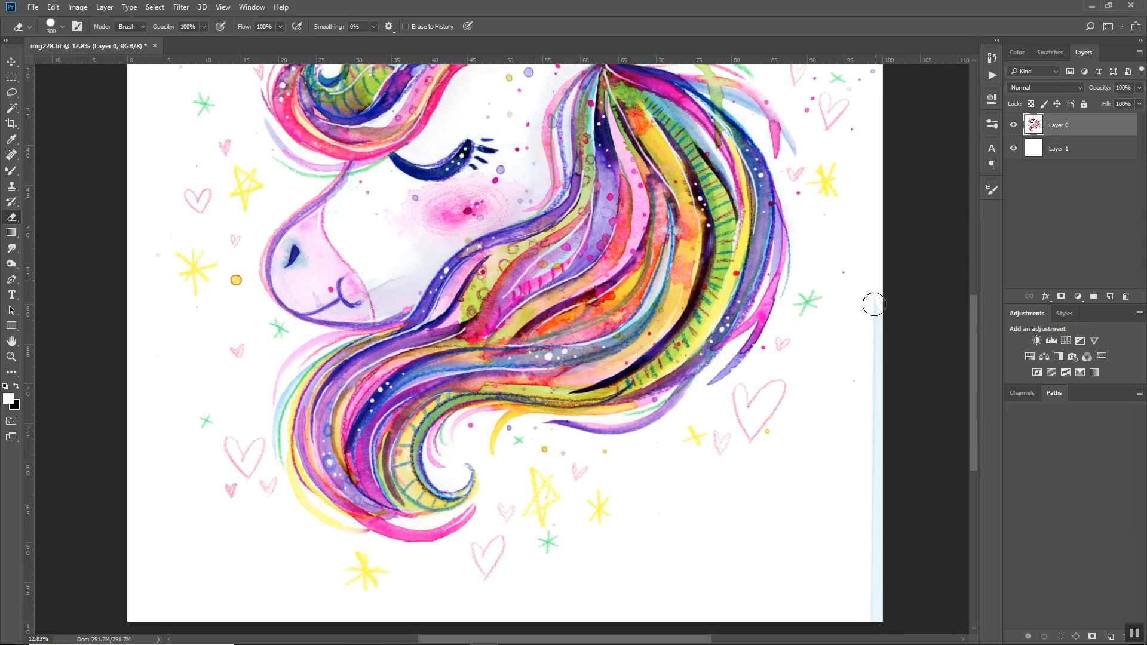
mouse_move(873, 305)
left_mouse_down()
mouse_move(875, 464)
mouse_move(874, 446)
mouse_move(889, 504)
mouse_move(876, 603)
left_mouse_up()
scroll(179, 217, "down", 1)
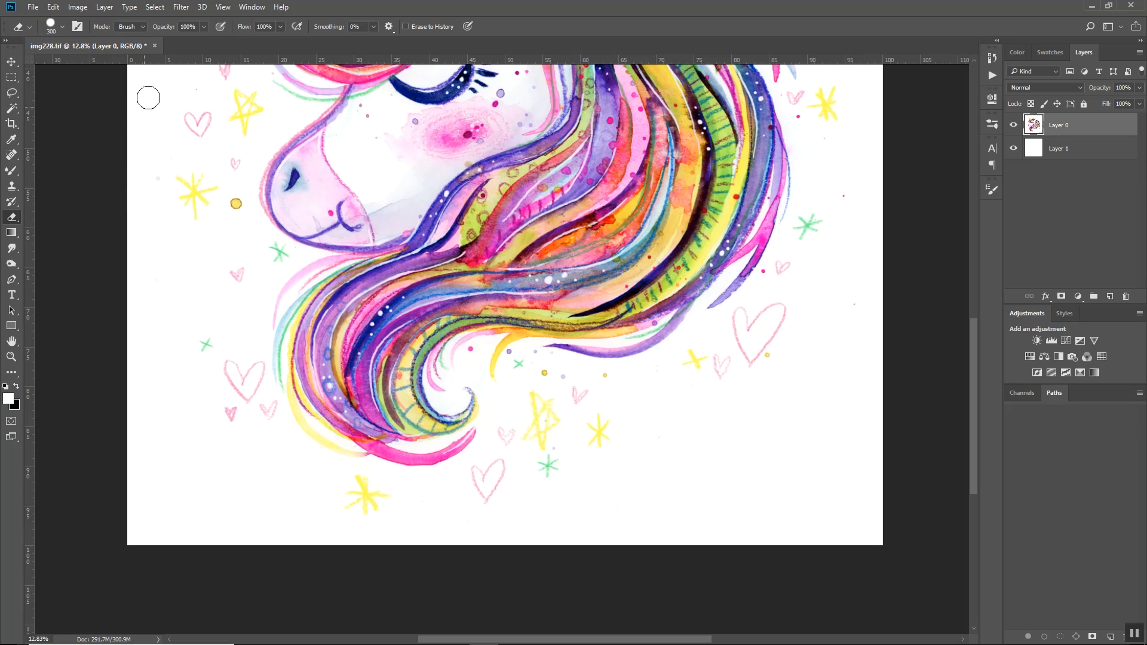
- Crop the canvas to a 1:1 square around the unicorn with Delete Cropped Pixels enabled
scroll(278, 191, "up", 2)
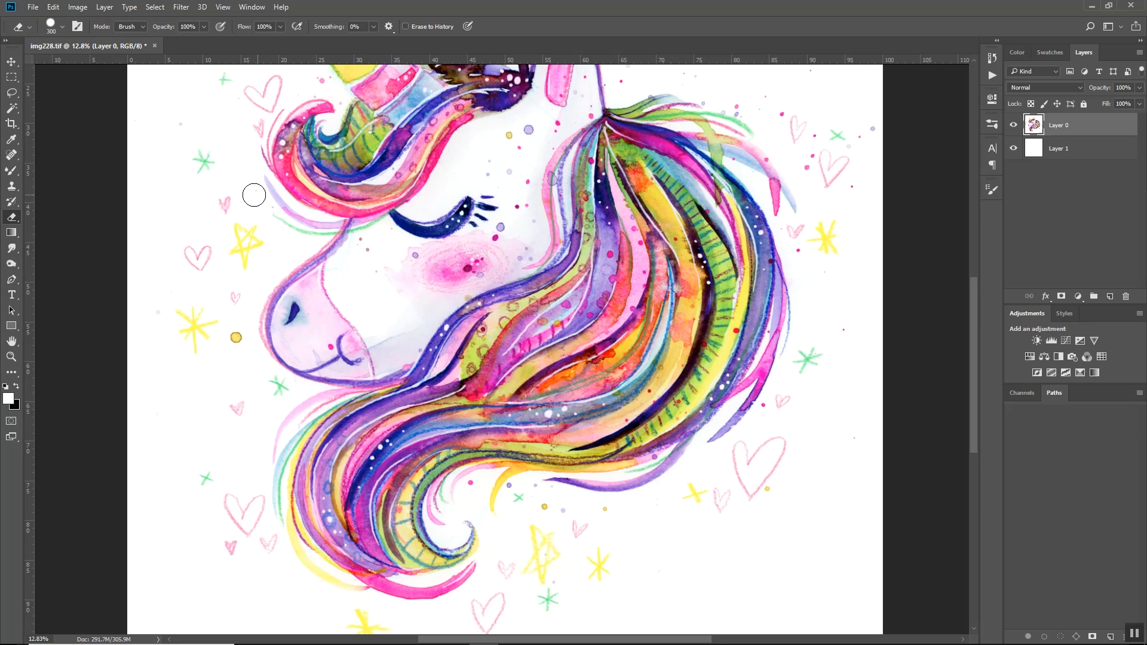
scroll(253, 230, "down", 2)
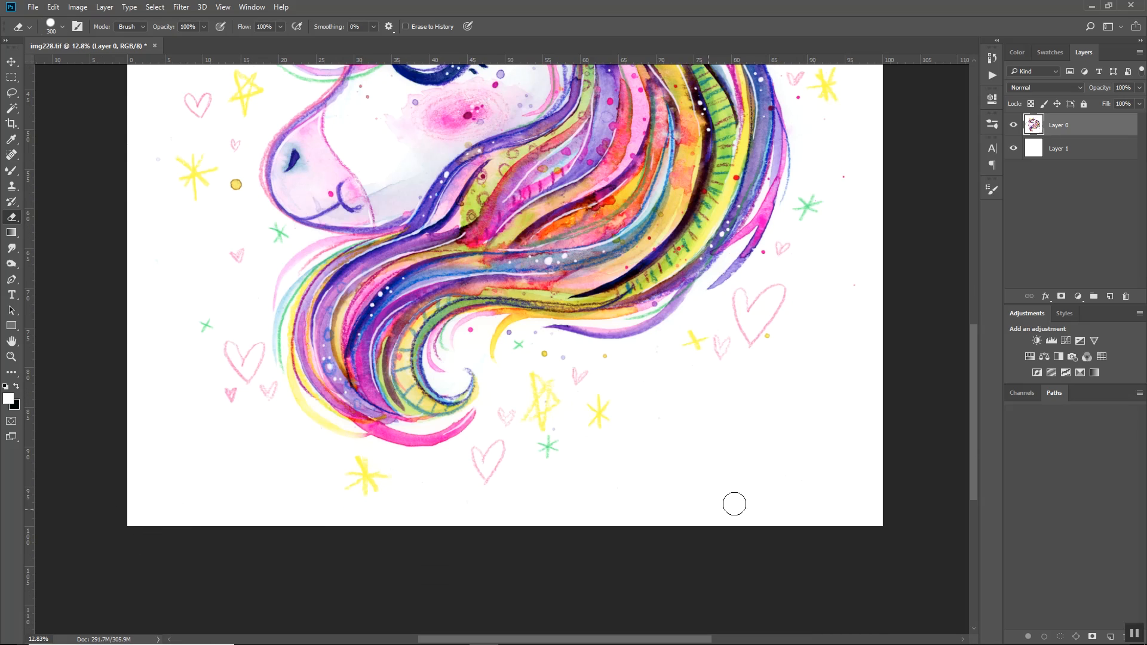
left_click_drag(974, 374, 969, 248)
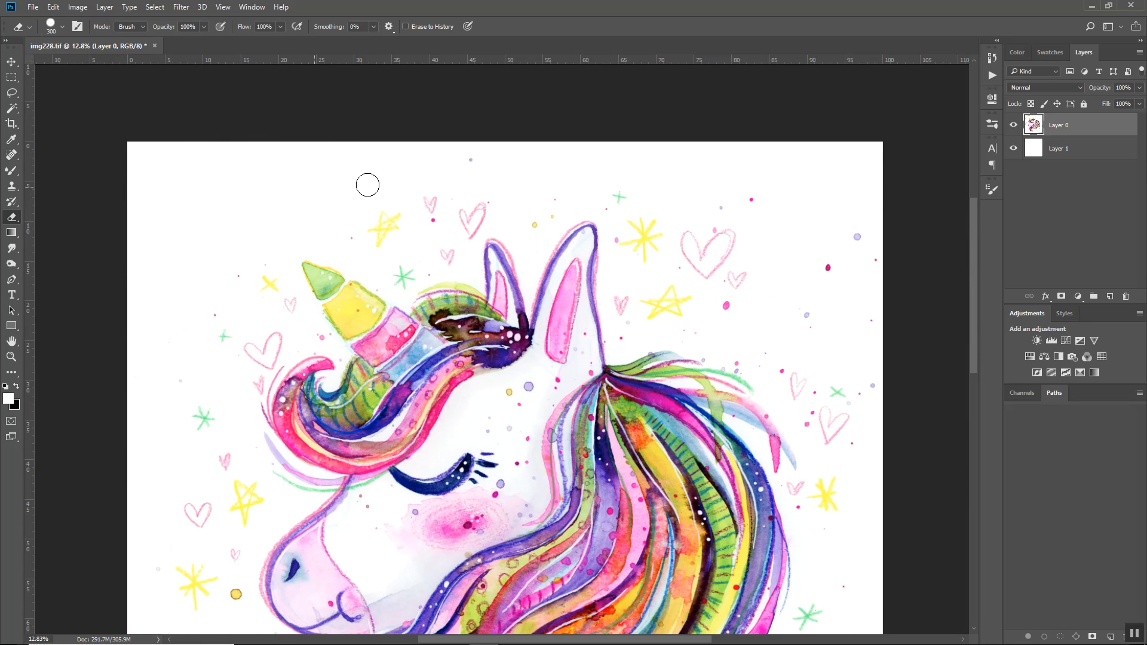
left_click(10, 124)
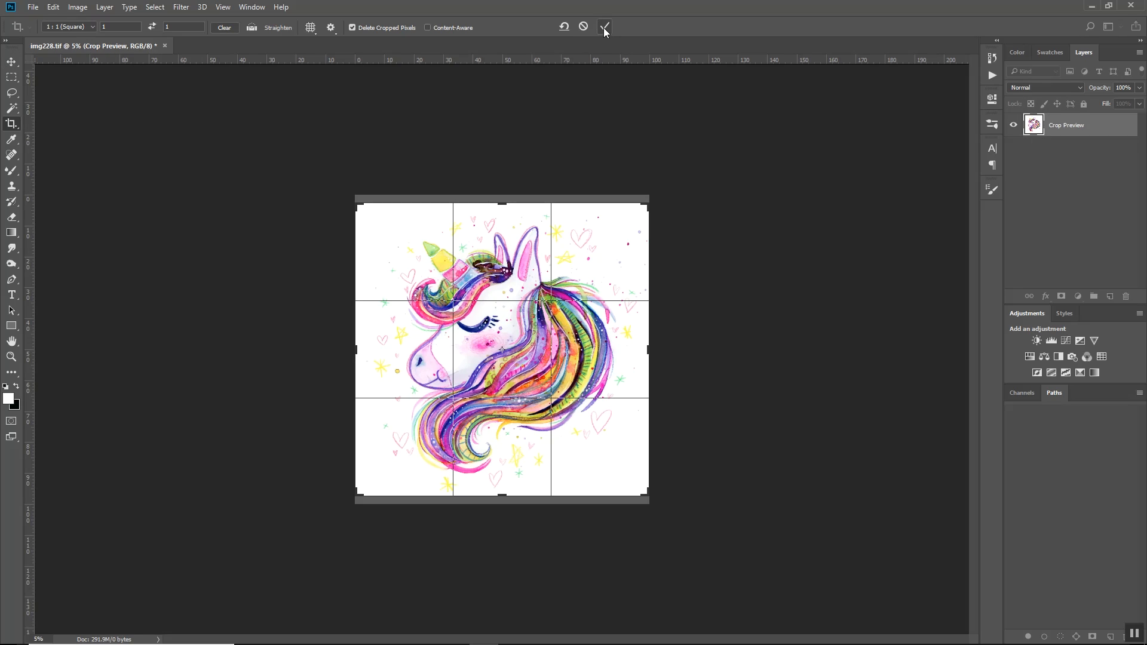
left_click(605, 27)
- Move the unicorn layer horizontally to center the artwork on the square canvas
key("v")
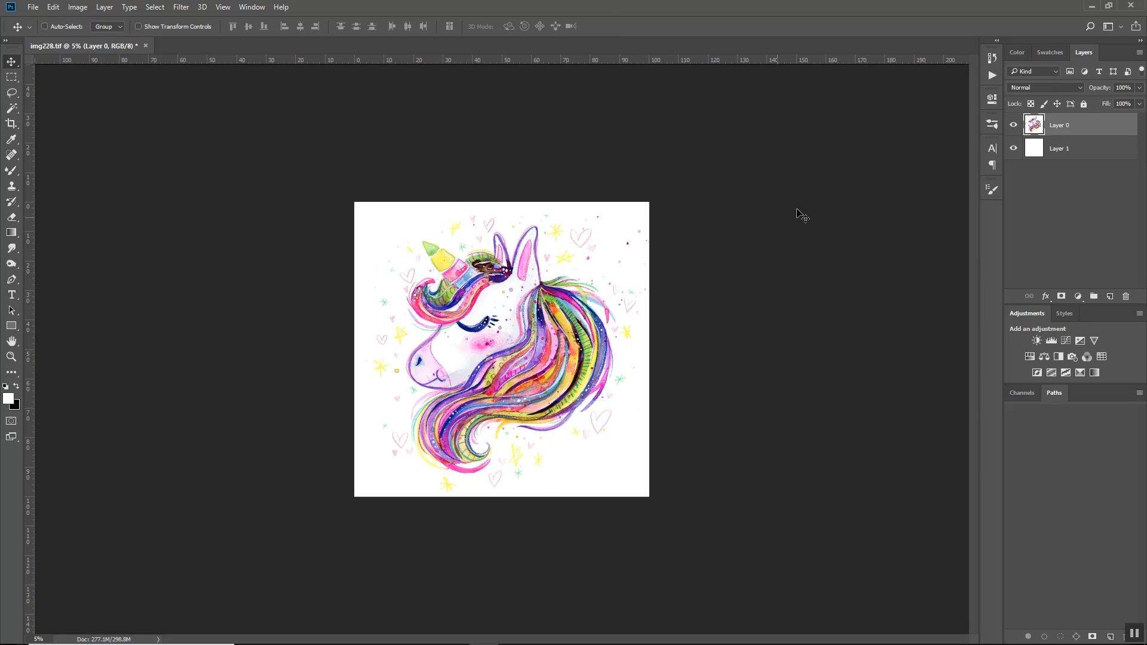
left_click_drag(444, 330, 528, 320)
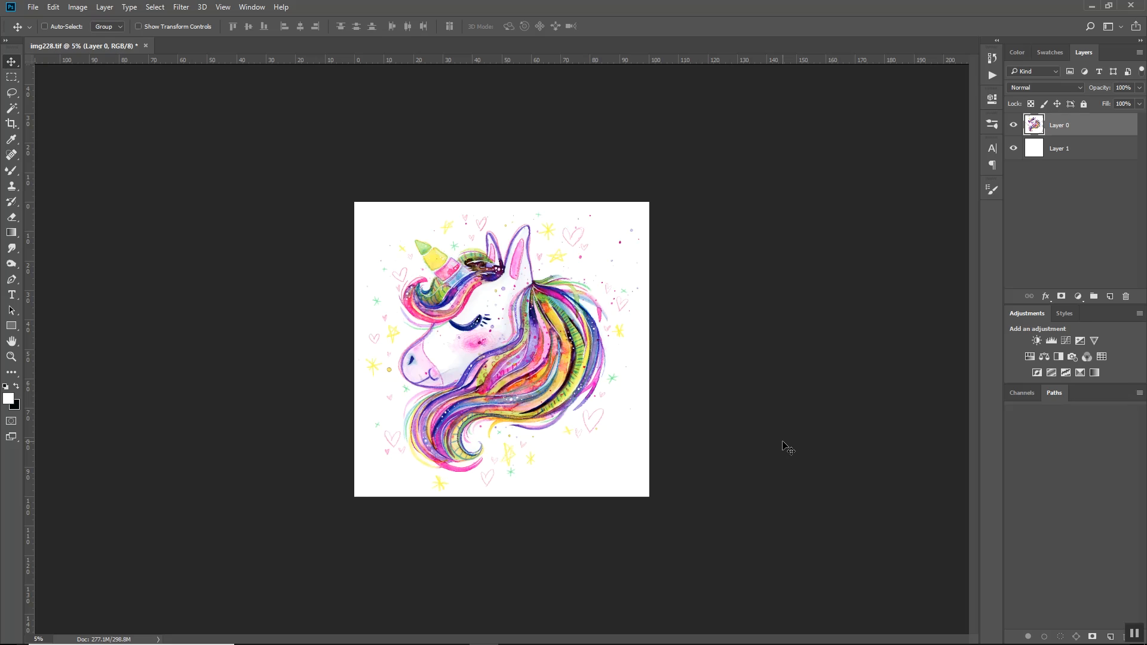
key("shift+Right")
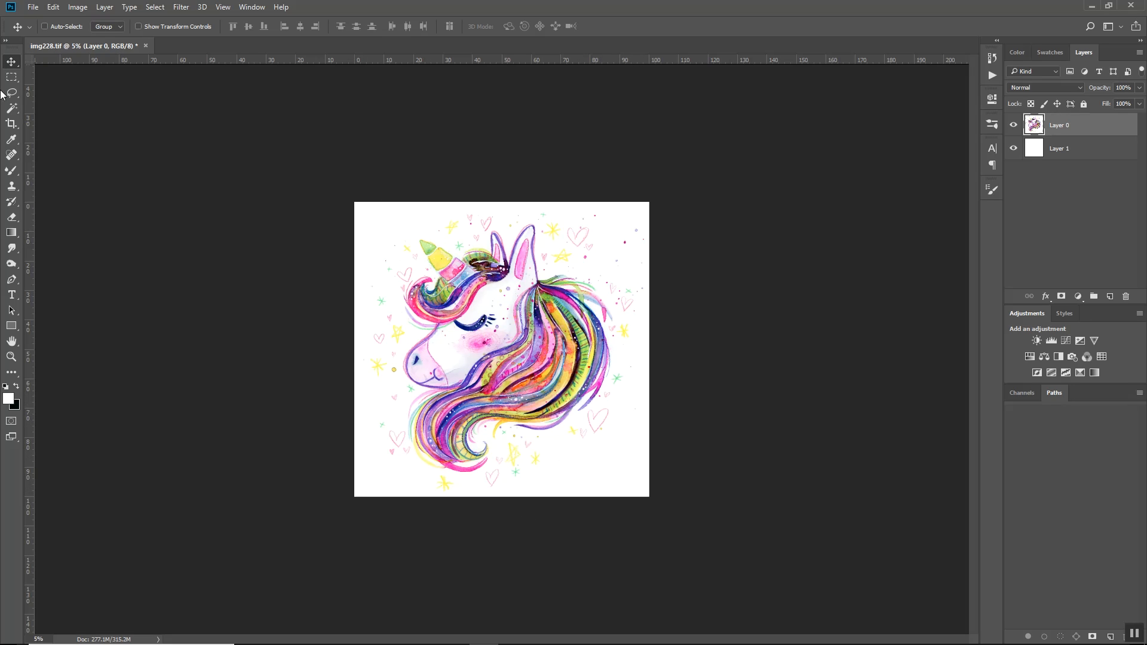
- Lasso the two yellow stars and the small green star beneath the mane and move them further right
left_click(11, 356)
left_click_drag(512, 457, 642, 453)
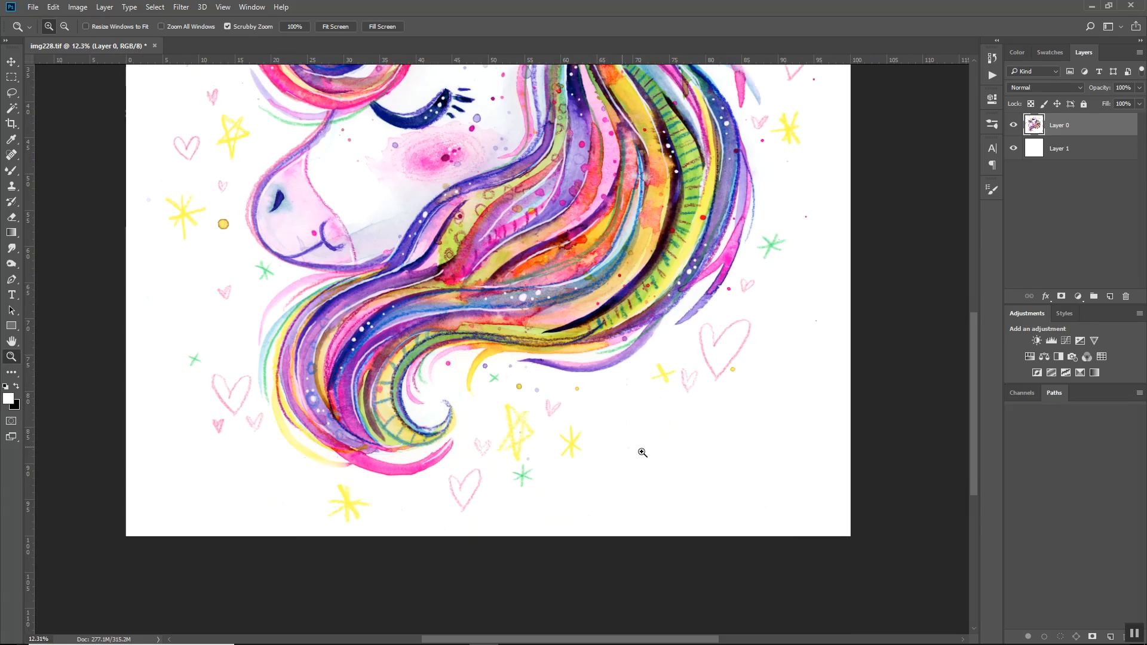
scroll(642, 453, "down", 2)
left_click(12, 93)
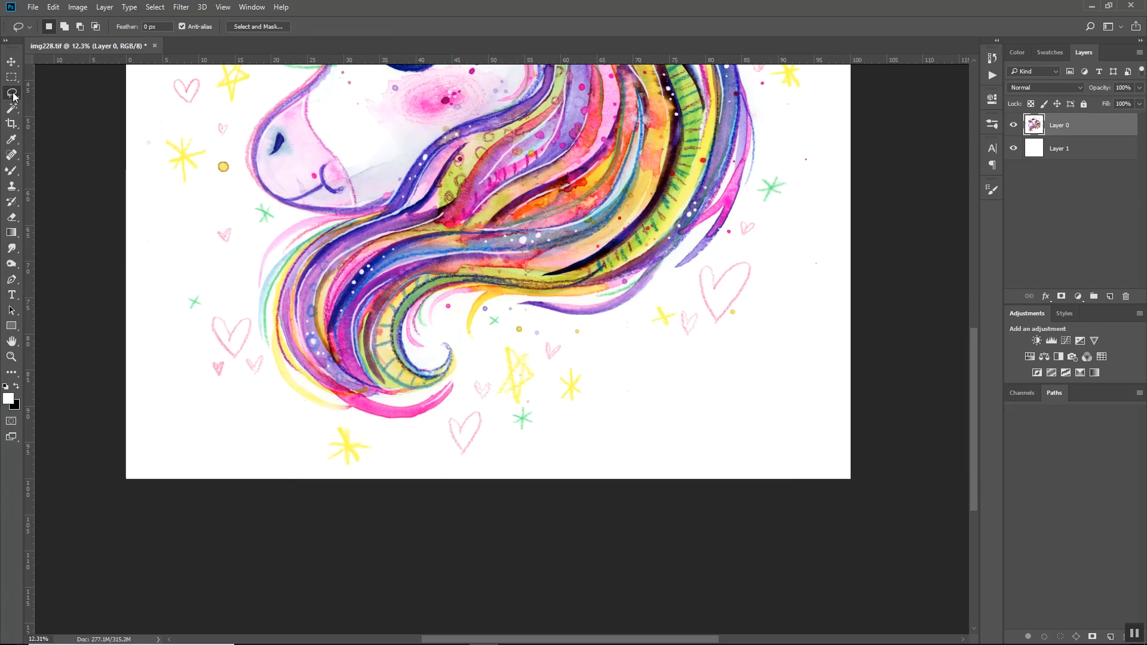
mouse_move(560, 371)
left_mouse_down()
mouse_move(507, 340)
mouse_move(491, 421)
mouse_move(541, 455)
mouse_move(595, 385)
mouse_move(641, 396)
left_mouse_up()
left_click(11, 61)
- Lasso the small pink heart beside the mane's curled tip and move it slightly right and up
key("l")
mouse_move(491, 403)
left_mouse_down()
mouse_move(510, 382)
mouse_move(500, 389)
left_mouse_up()
key("v")
mouse_move(475, 387)
left_mouse_down()
mouse_move(534, 414)
mouse_move(503, 376)
left_mouse_up()
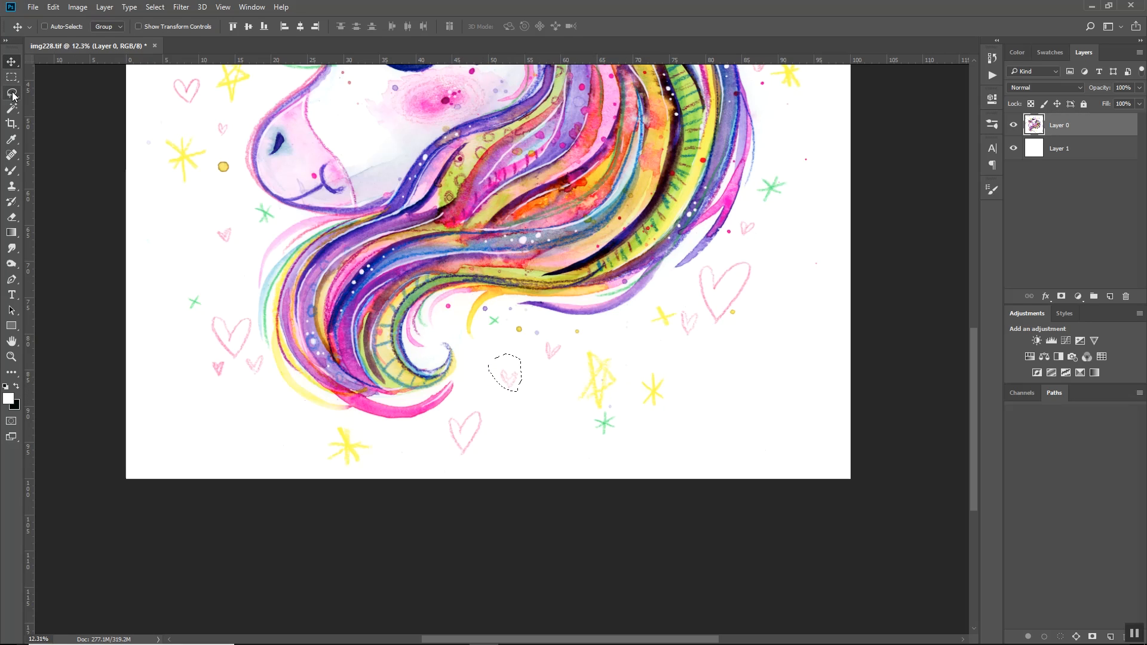
- Deselect the small heart, then lasso the large pink heart at the artwork's lower right and move it slightly down and right
left_click(12, 92)
key("ctrl+d")
scroll(749, 357, "up", 1)
mouse_move(665, 379)
left_mouse_down()
mouse_move(686, 384)
mouse_move(668, 380)
mouse_move(691, 424)
left_mouse_up()
key("v")
- Lasso the small yellow star beside the horn's tip and move it up and left, away from the horn
left_click(11, 93)
scroll(896, 274, "up", 6)
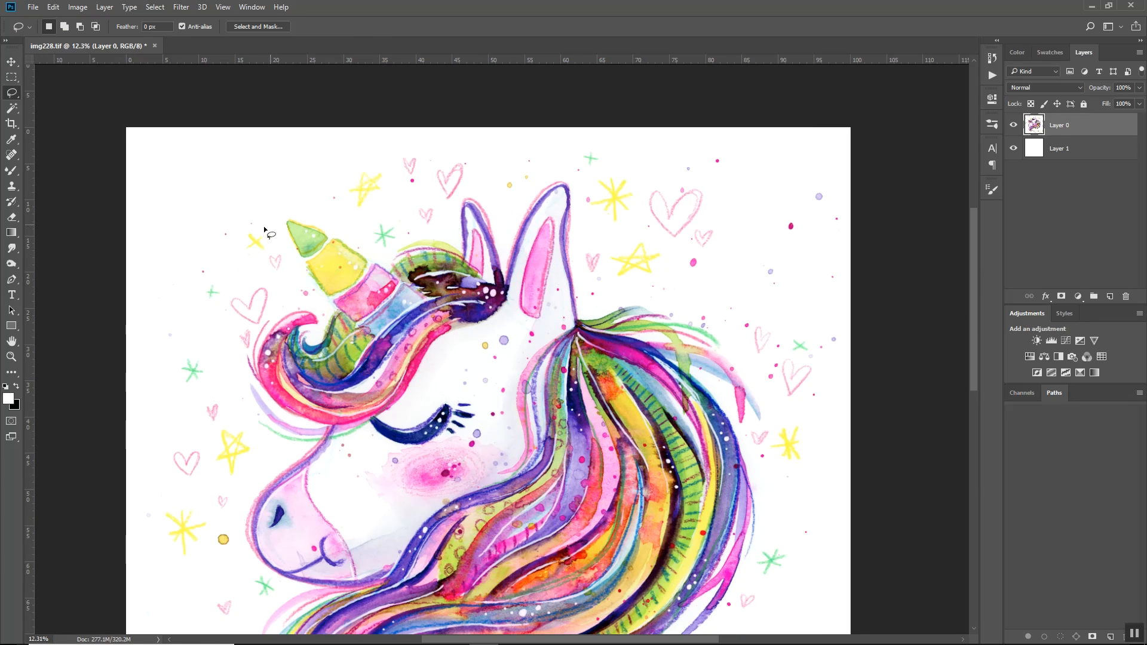
mouse_move(264, 228)
left_mouse_down()
mouse_move(292, 283)
mouse_move(276, 218)
left_mouse_up()
key("v")
left_click_drag(269, 258, 244, 234)
left_click(14, 95)
scroll(883, 173, "down", 6)
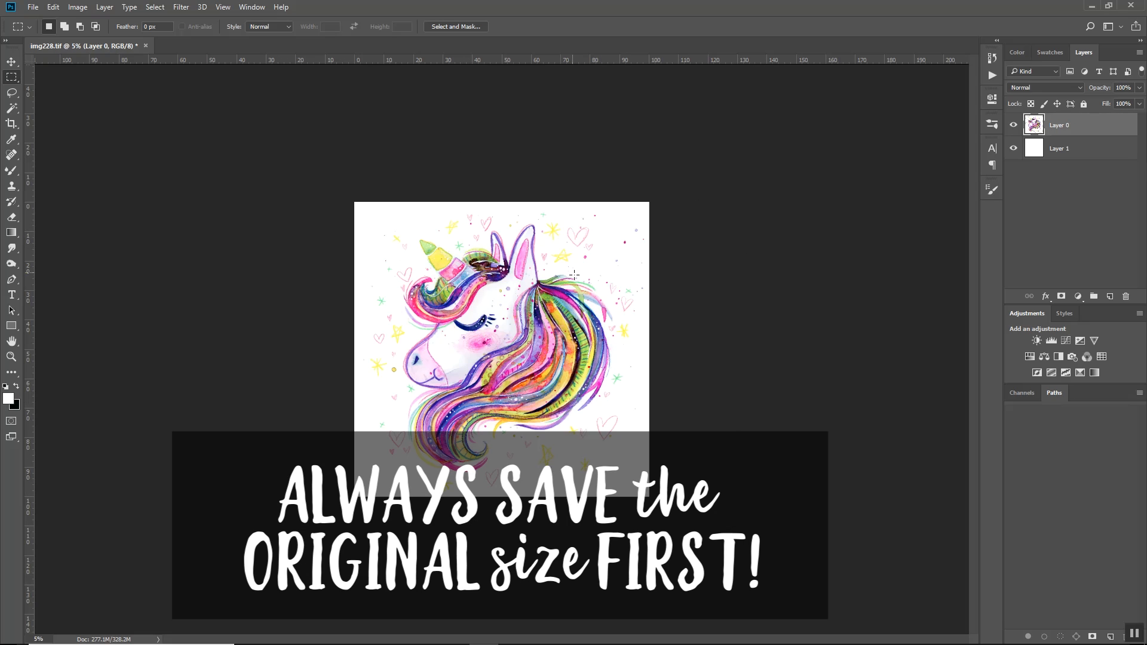
left_click(78, 7)
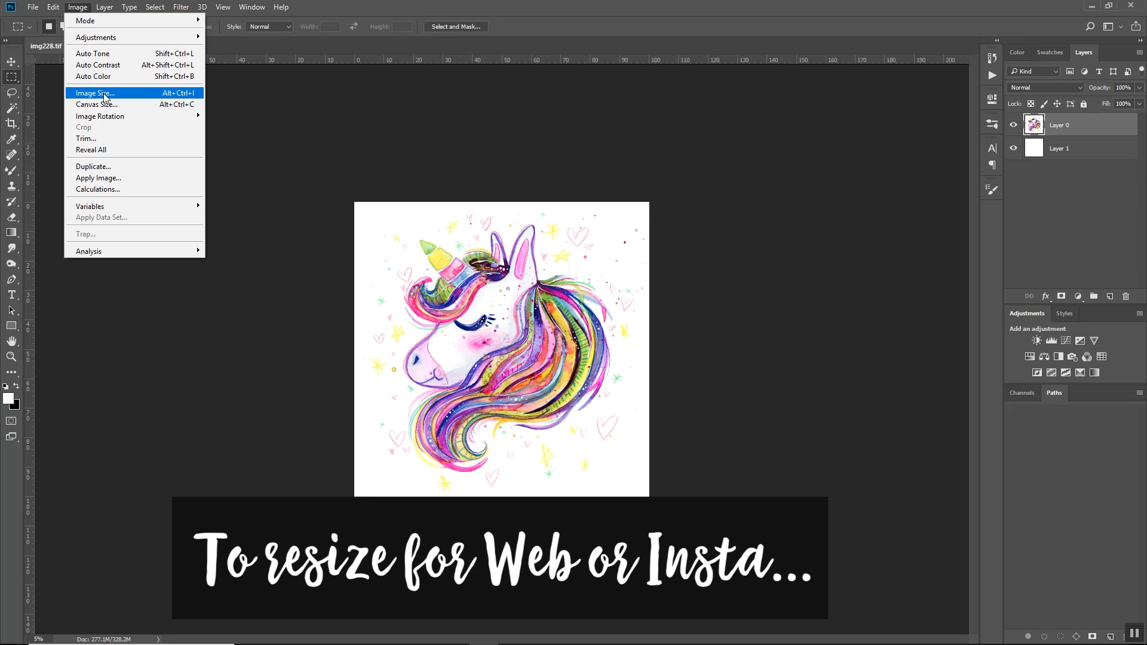
left_click(104, 94)
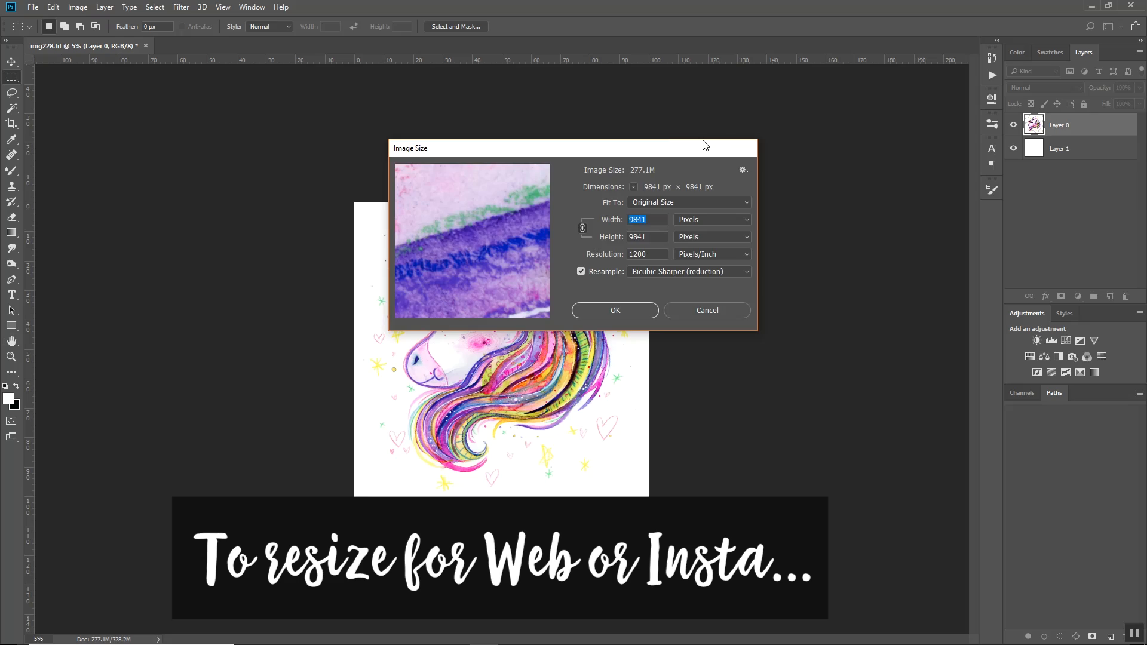
left_click(749, 149)
- Start a Save for Web export of the image and set its width to 1080 px
left_click(33, 6)
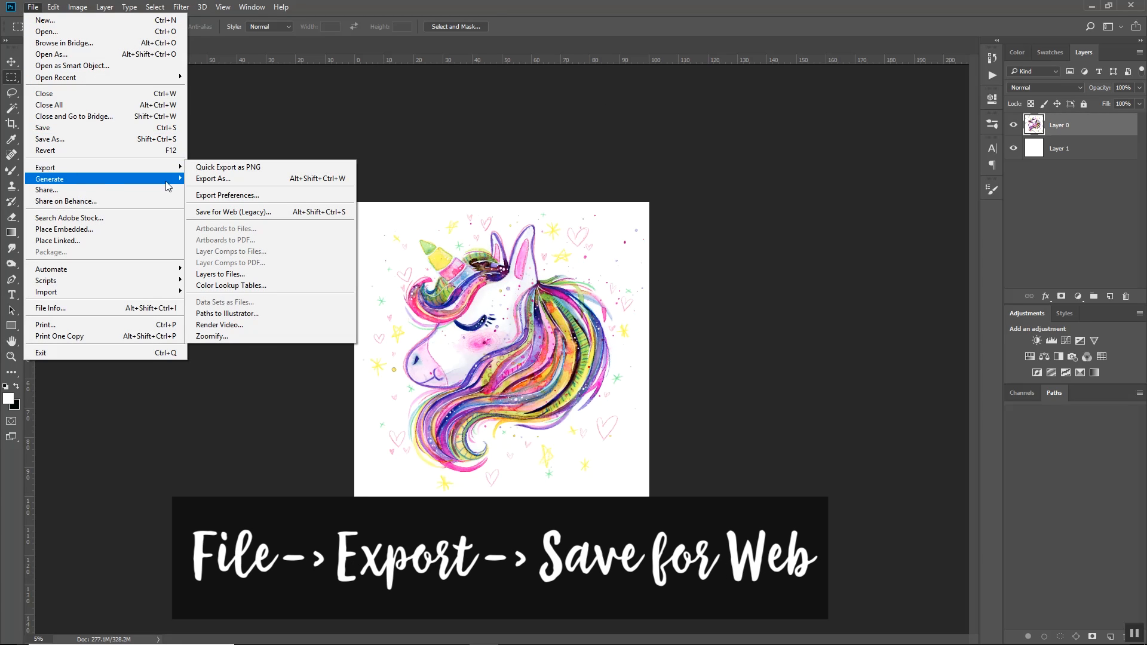
left_click(284, 212)
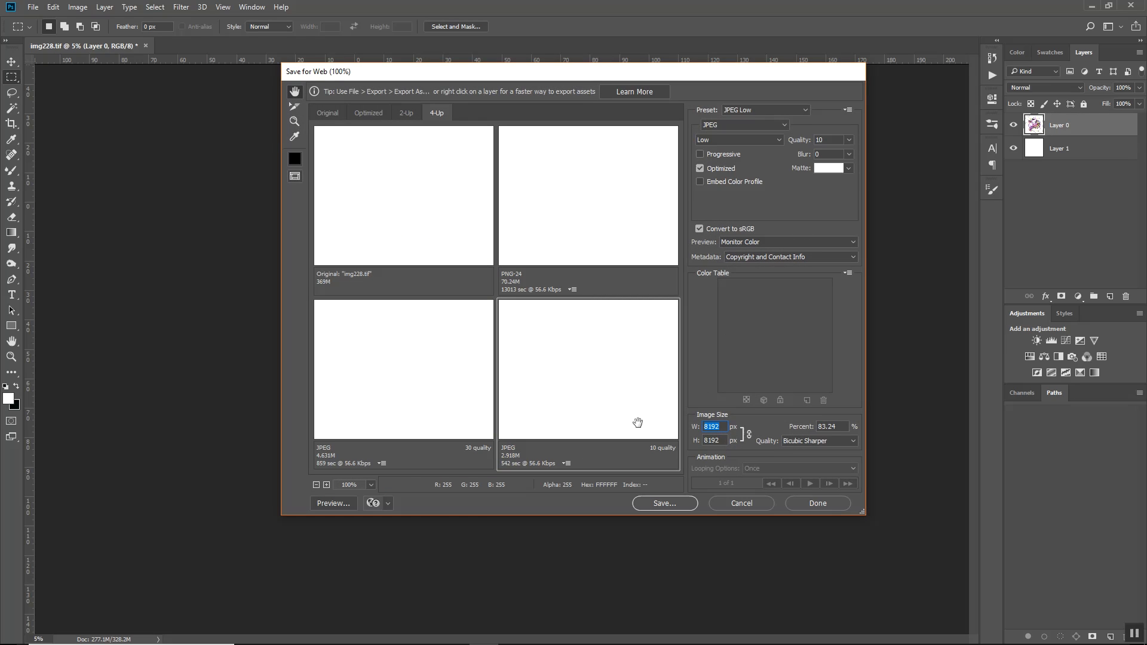
type("1080")
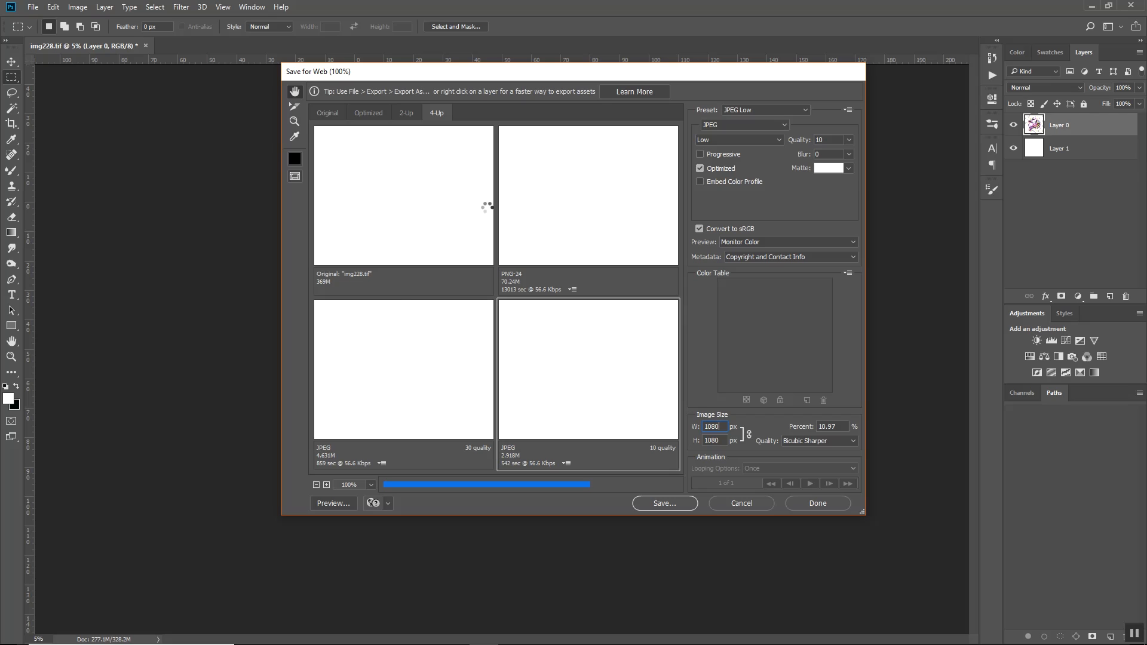
- Bring the unicorn's face into the export previews, choose the 30-quality JPEG version and set its compression quality to Maximum
left_click(530, 233)
left_click_drag(453, 241, 476, 165)
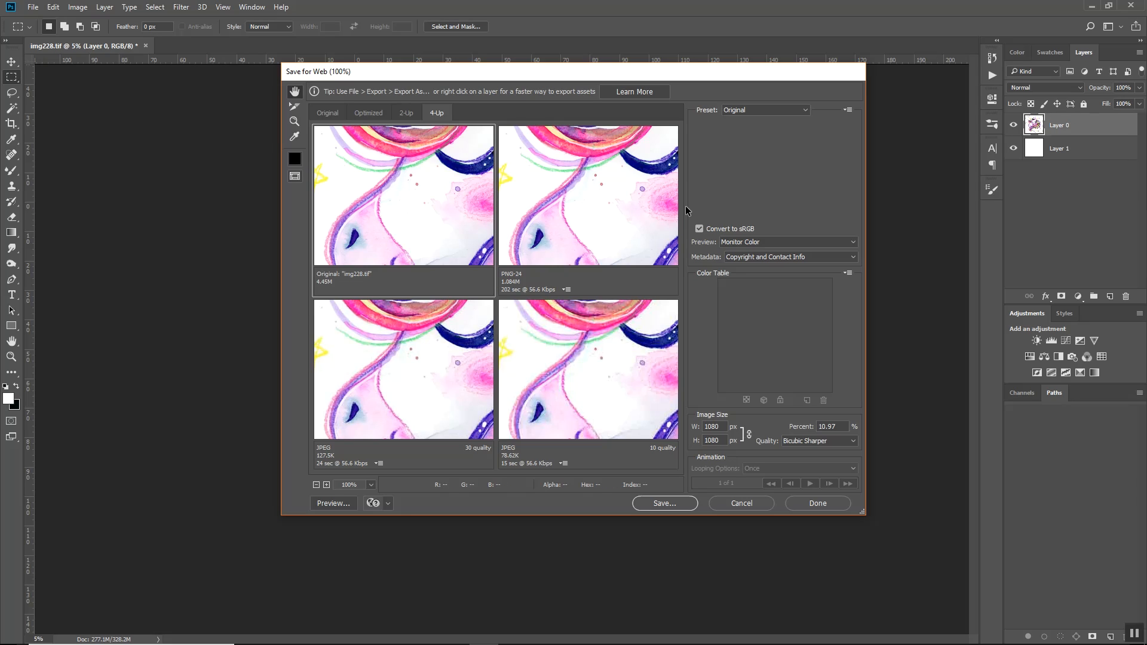
left_click(400, 364)
left_click(763, 144)
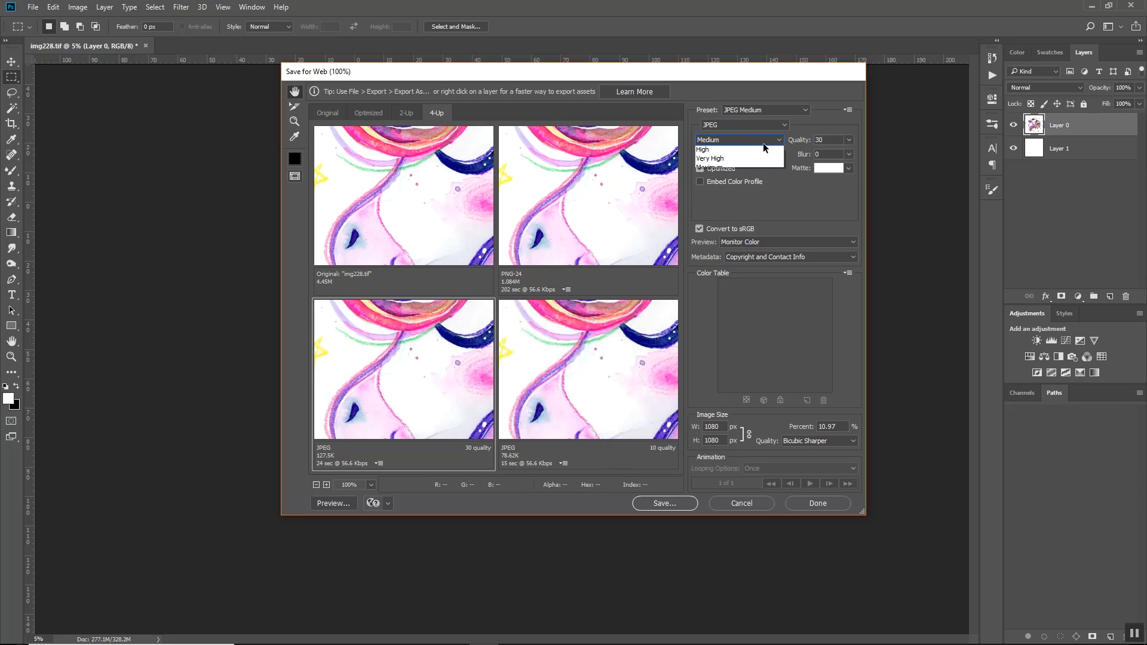
left_click(734, 192)
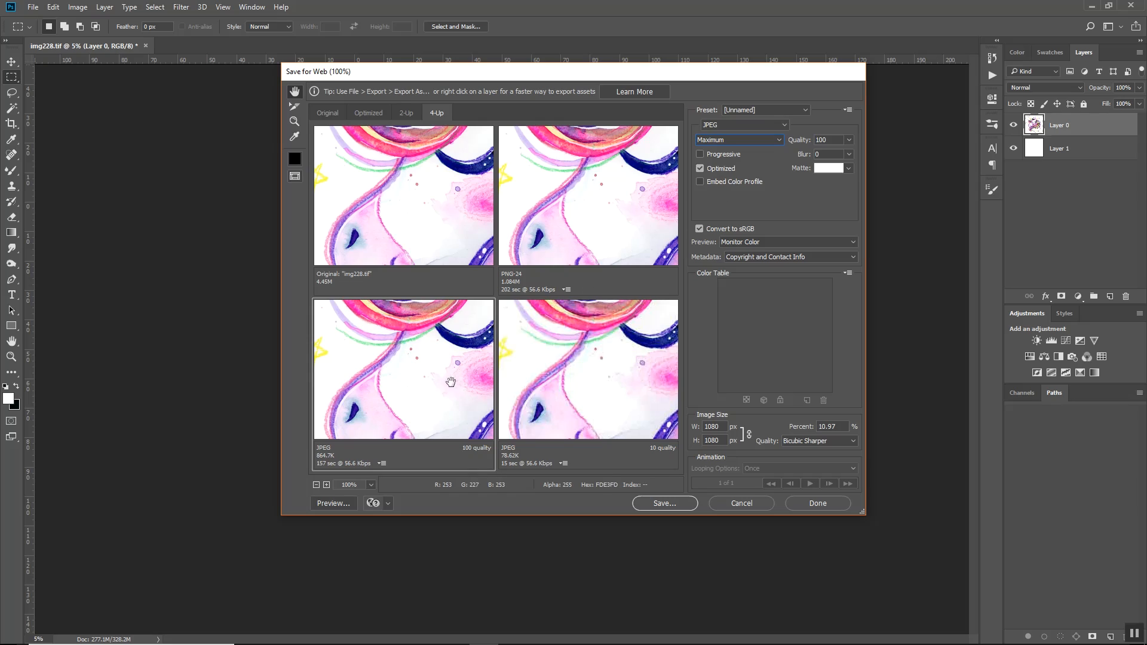